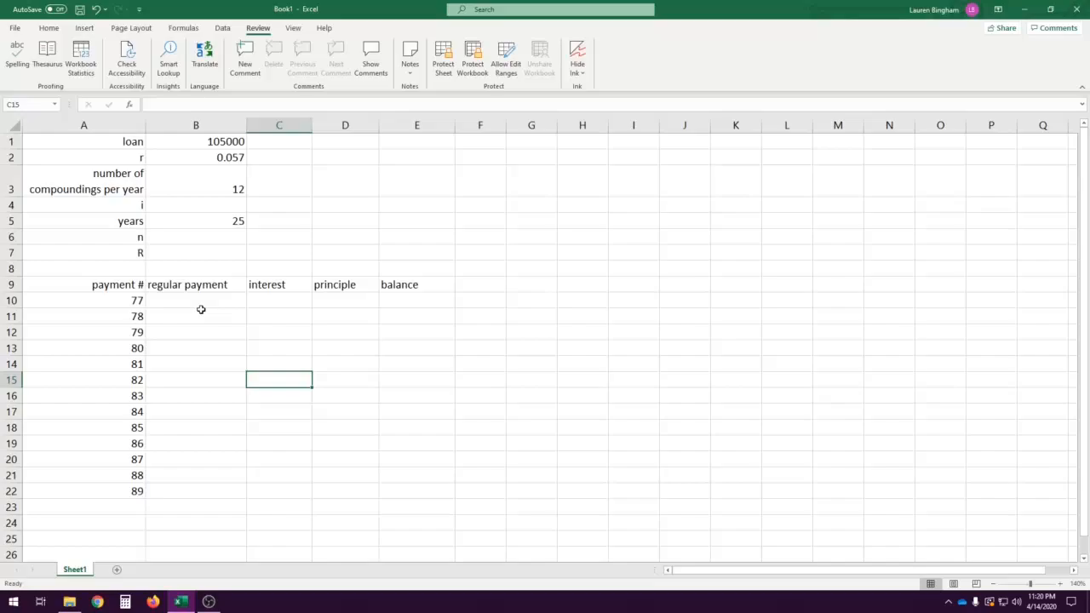
- Calculate the periodic interest rate i in B4 with the formula =B2/B3
{"action": "left_click", "coordinate": [208, 143]}
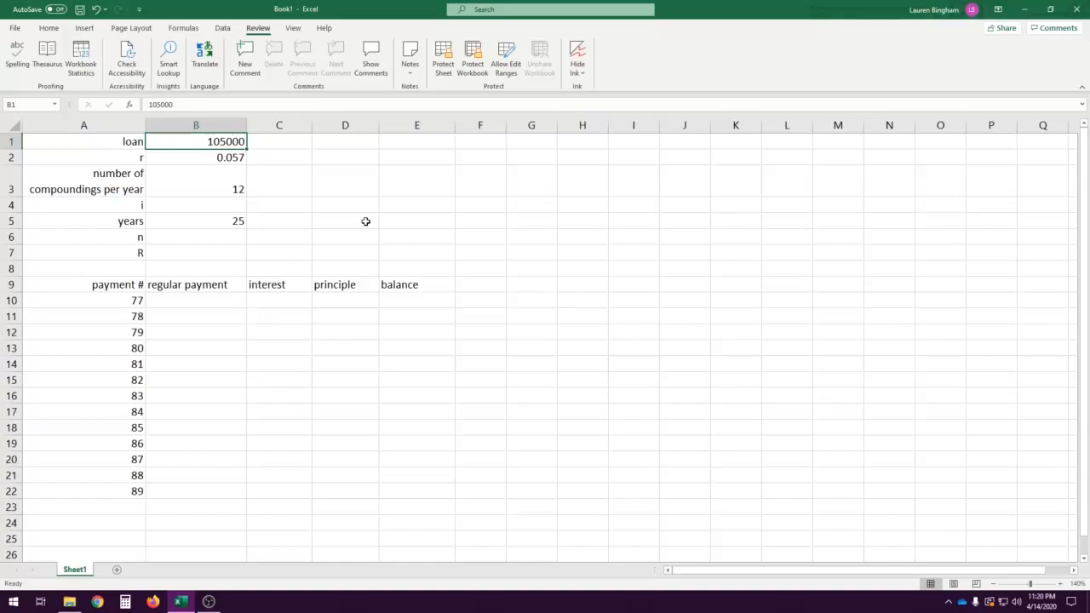
{"action": "key", "text": "Down"}
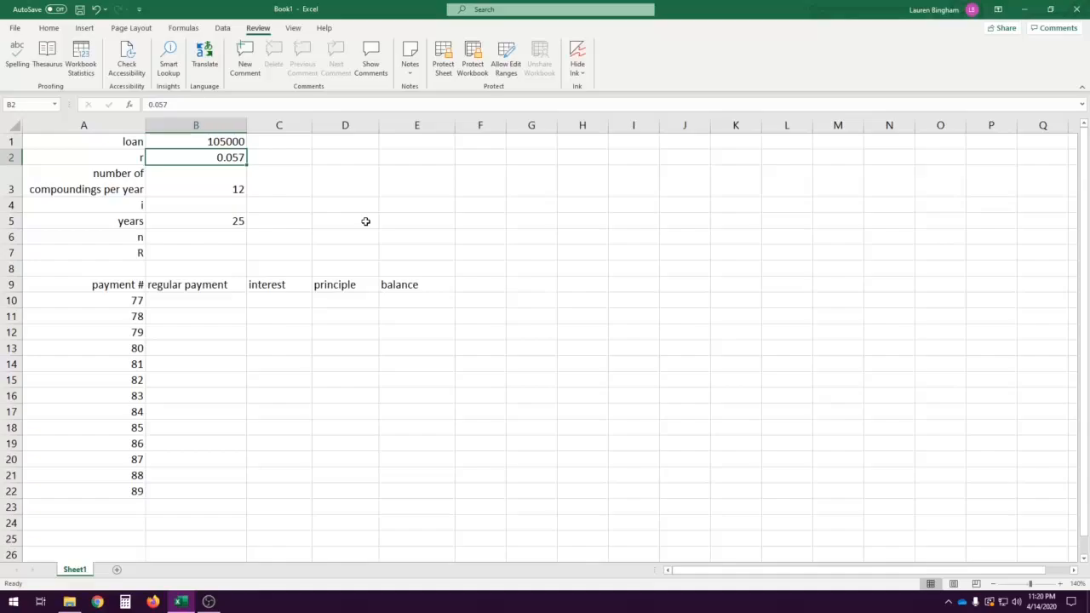
{"action": "key", "text": "Down"}
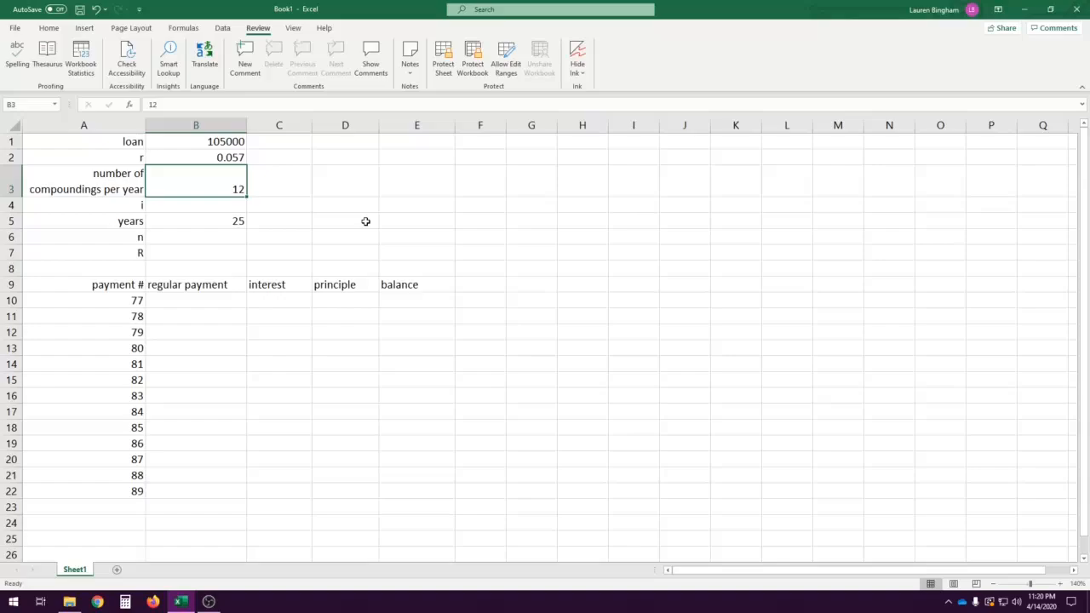
{"action": "key", "text": "Down"}
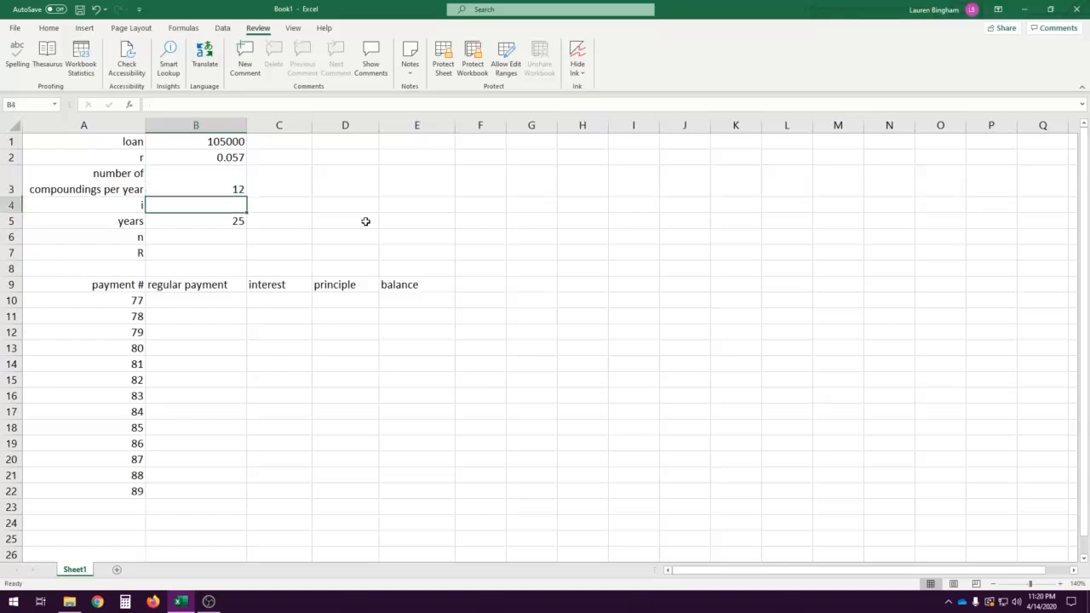
{"action": "type", "text": "="}
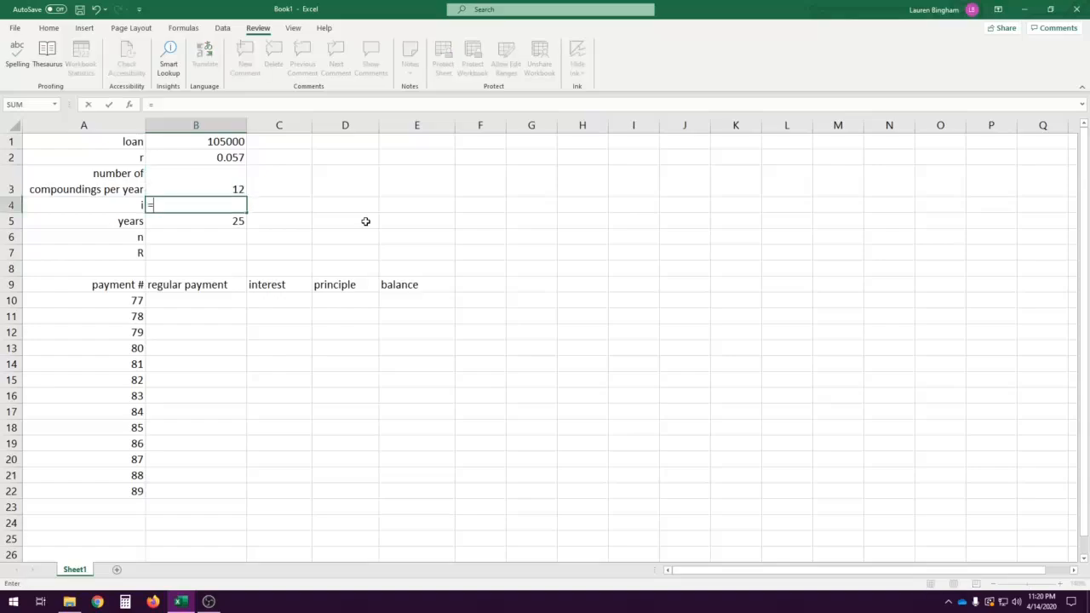
{"action": "left_click", "coordinate": [201, 156]}
{"action": "type", "text": "/"}
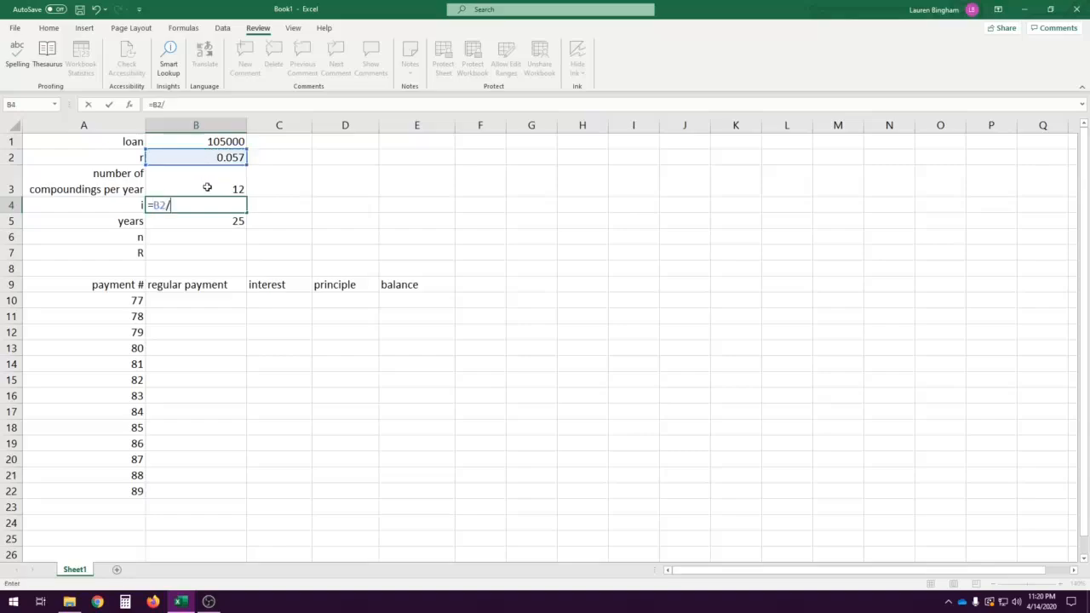
{"action": "left_click", "coordinate": [207, 177]}
{"action": "key", "text": "Return"}
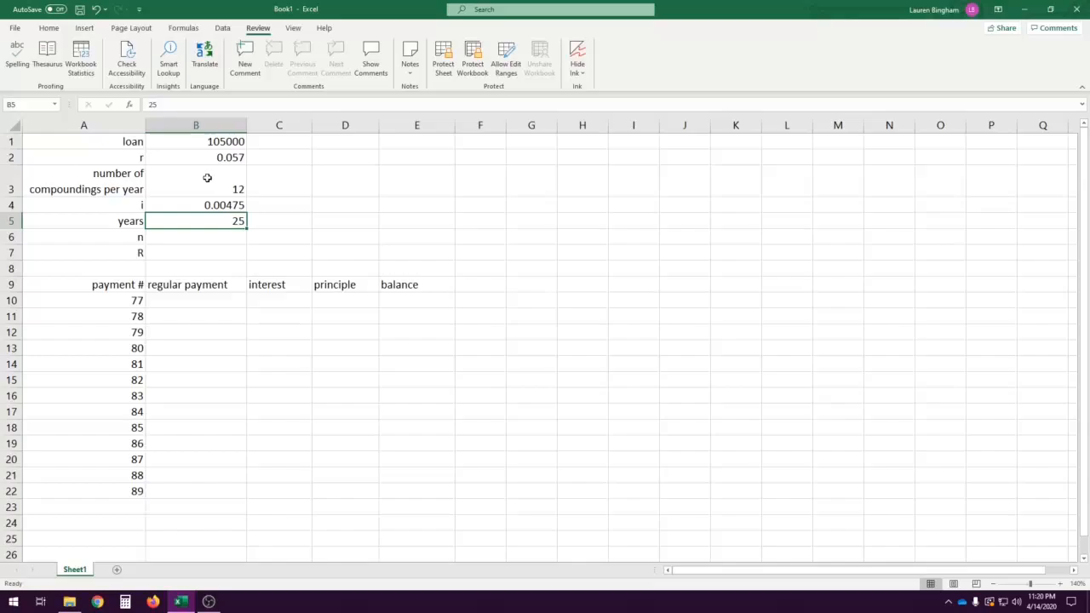
- Calculate the total number of payments n in B6 with the formula =B5*B3
{"action": "key", "text": "Return"}
{"action": "type", "text": "="}
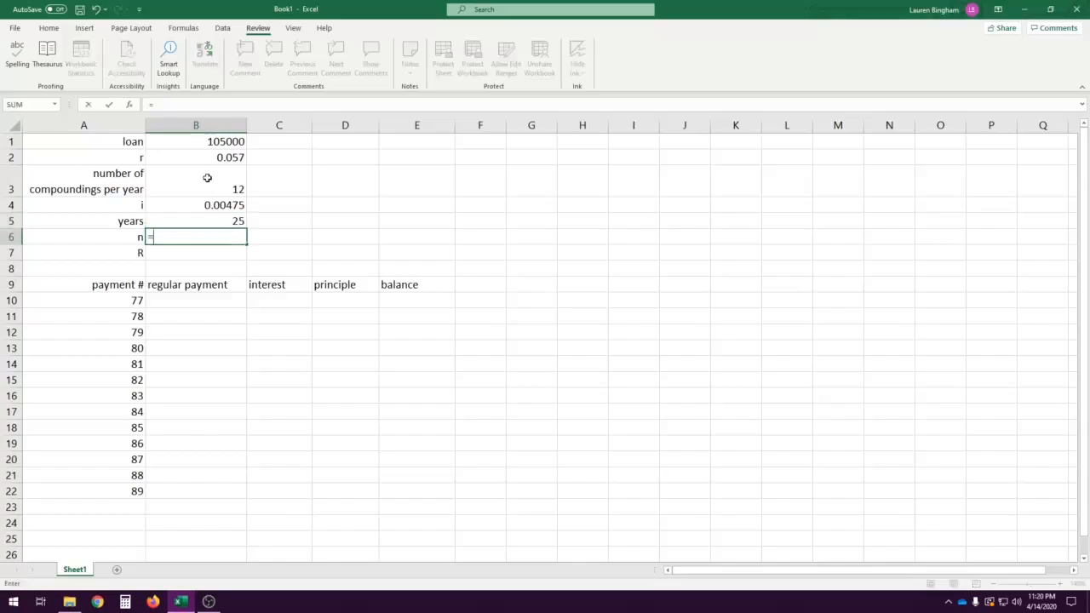
{"action": "left_click", "coordinate": [191, 224]}
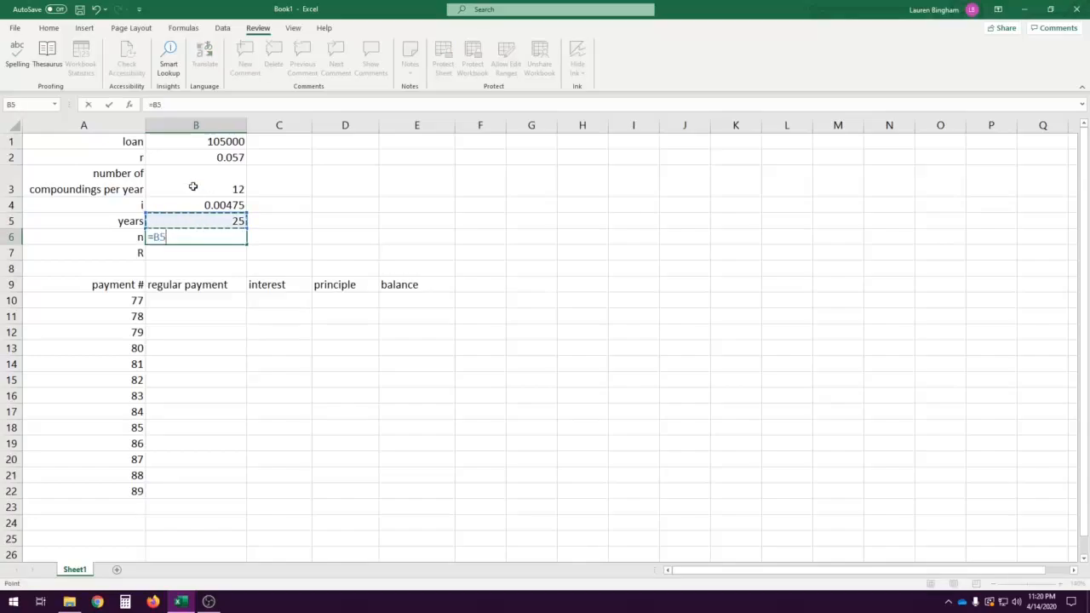
{"action": "type", "text": "*"}
{"action": "left_click", "coordinate": [193, 187]}
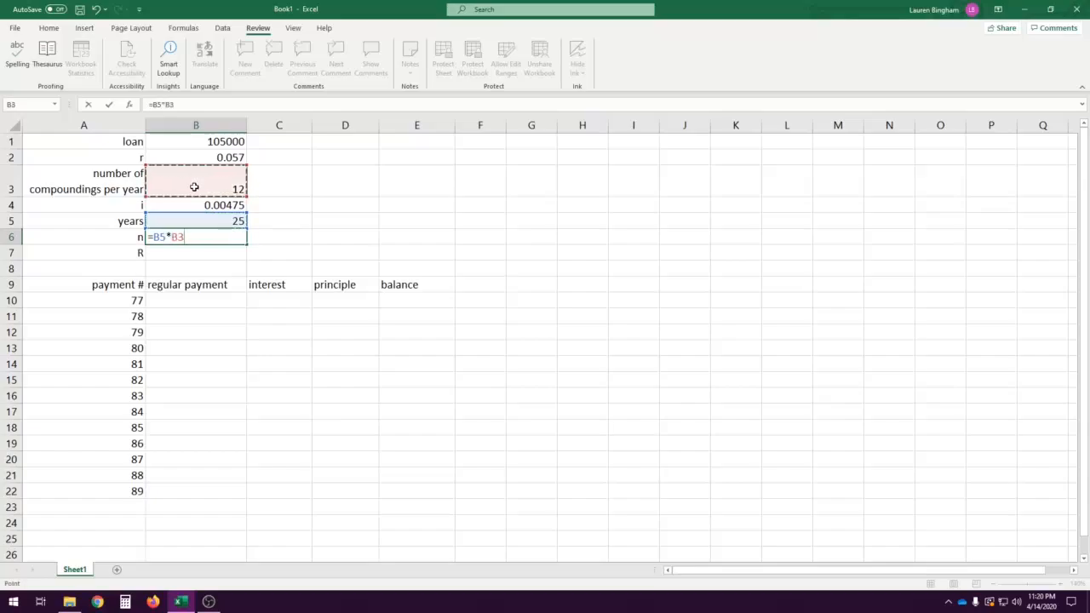
{"action": "key", "text": "Return"}
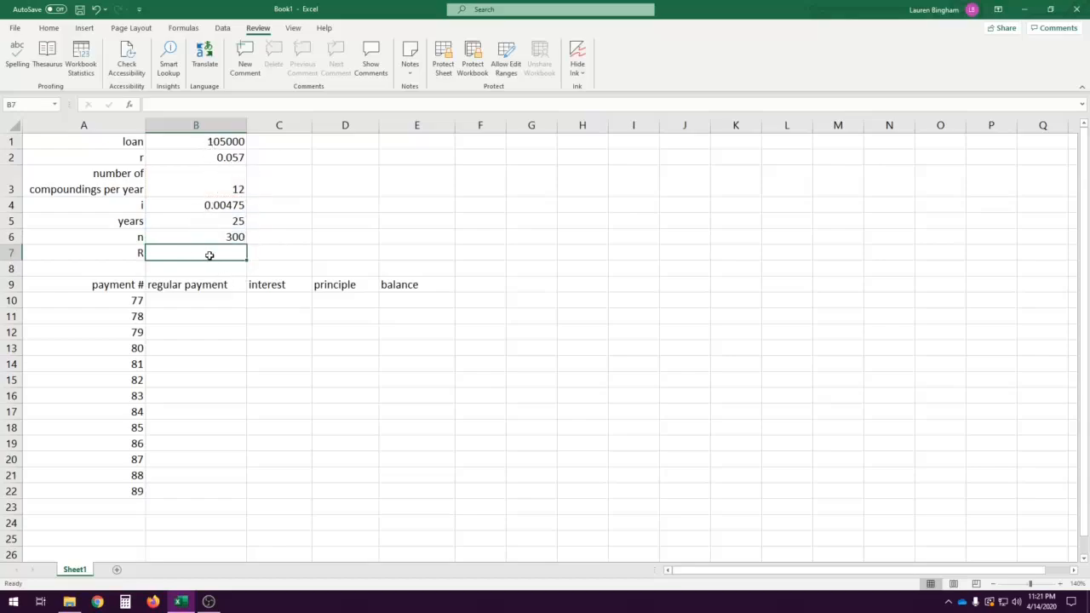
- Calculate the regular payment R in B7 with the formula =B1*B4/(1-power(1+B4,-1*B6))
{"action": "type", "text": "="}
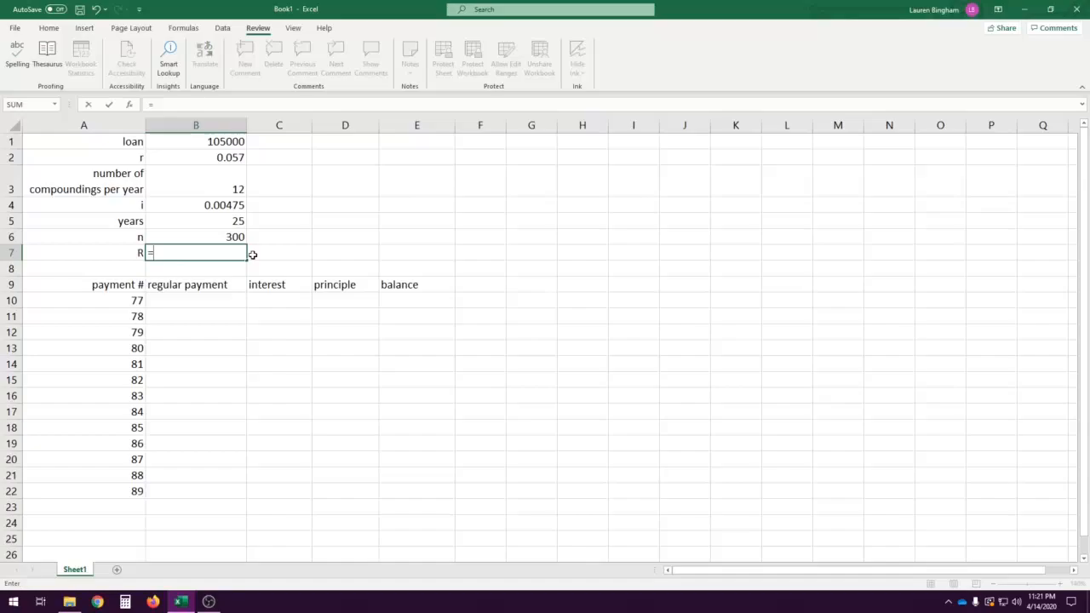
{"action": "left_click", "coordinate": [196, 143]}
{"action": "type", "text": "*"}
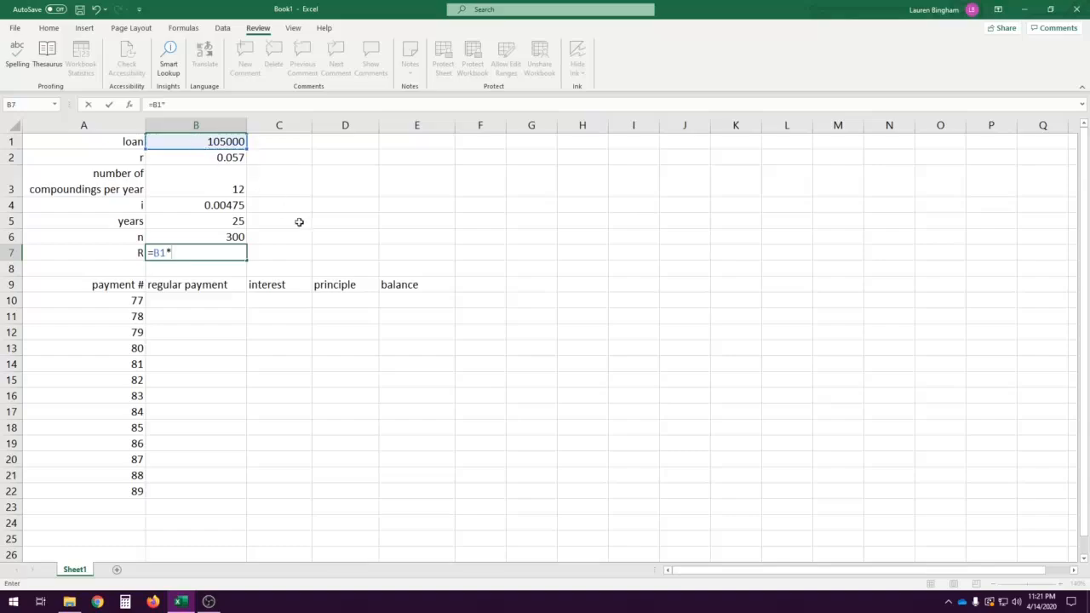
{"action": "left_click", "coordinate": [201, 207]}
{"action": "type", "text": "/(1-"}
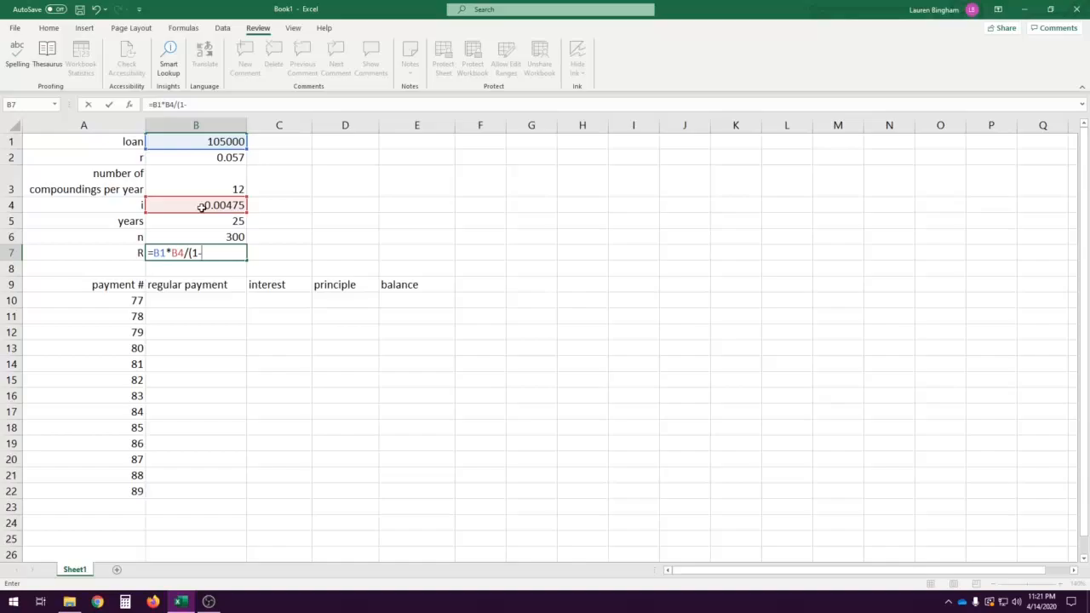
{"action": "type", "text": "power(1+"}
{"action": "left_click", "coordinate": [202, 208]}
{"action": "type", "text": ","}
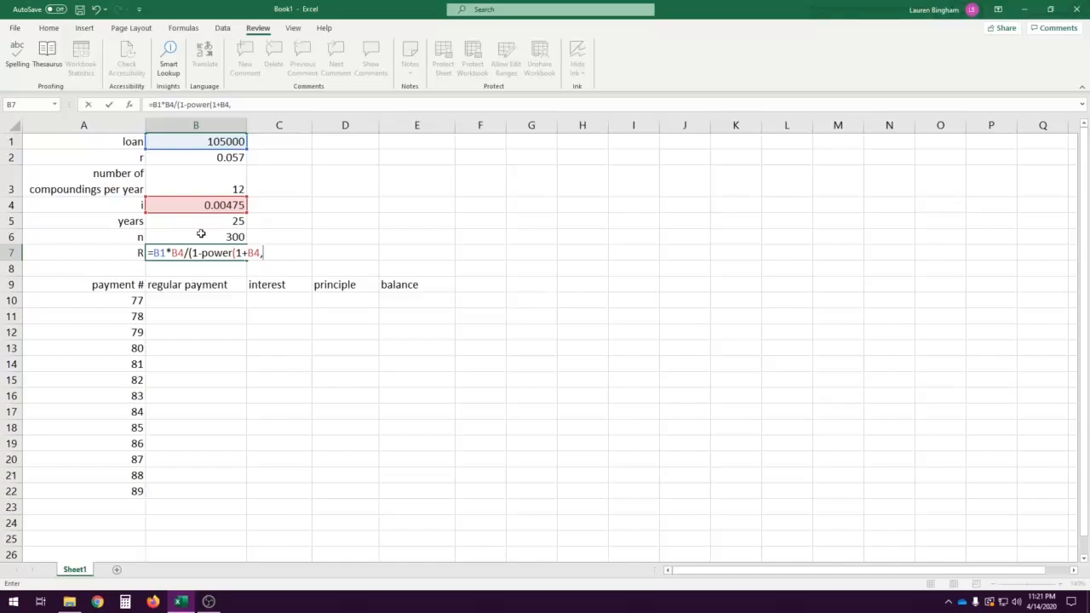
{"action": "type", "text": "-1*"}
{"action": "left_click", "coordinate": [201, 233]}
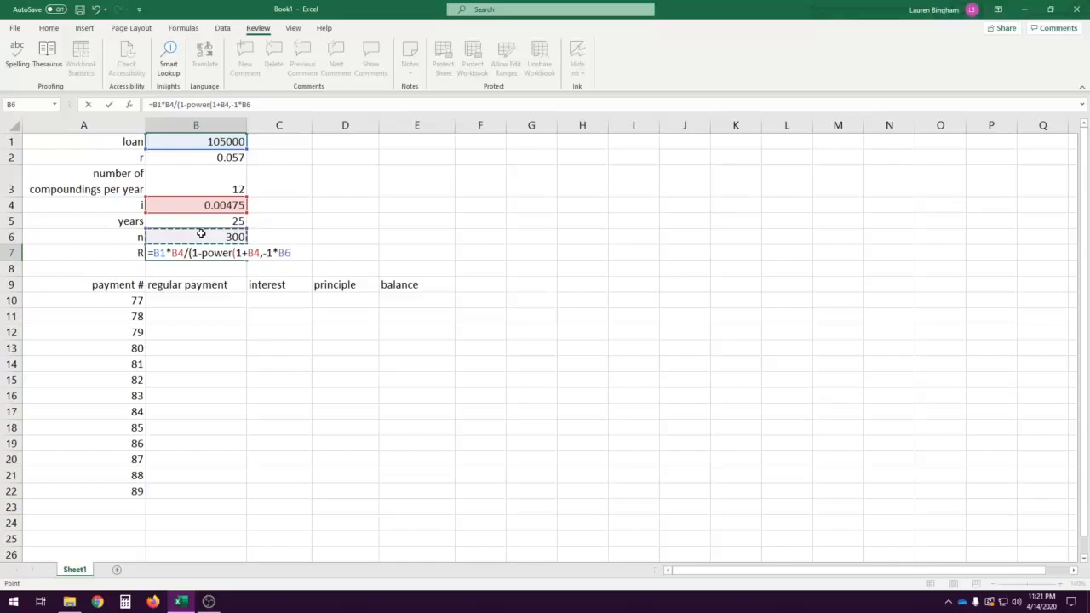
{"action": "type", "text": "))"}
{"action": "key", "text": "Return"}
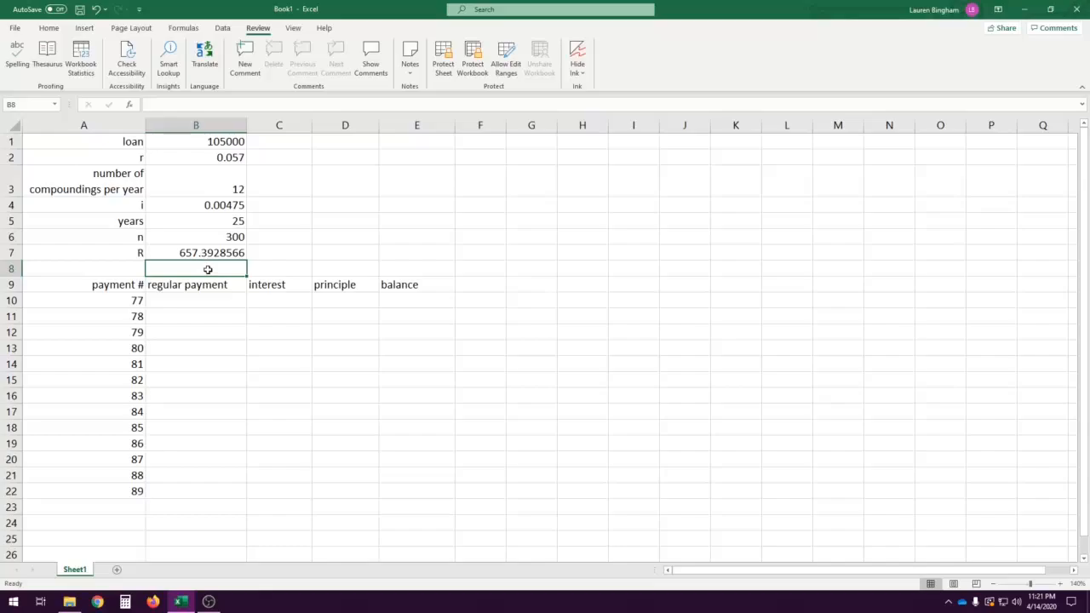
- Enter the rounded-up regular payment 657.40 in C7, beside the calculated R
{"action": "left_click", "coordinate": [258, 254]}
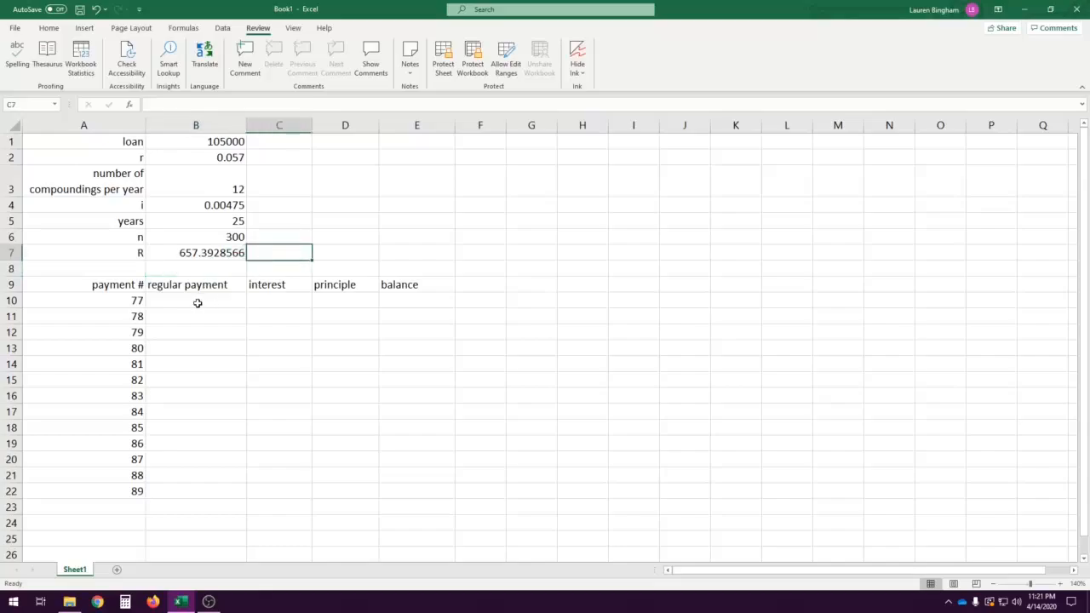
{"action": "type", "text": "657.40"}
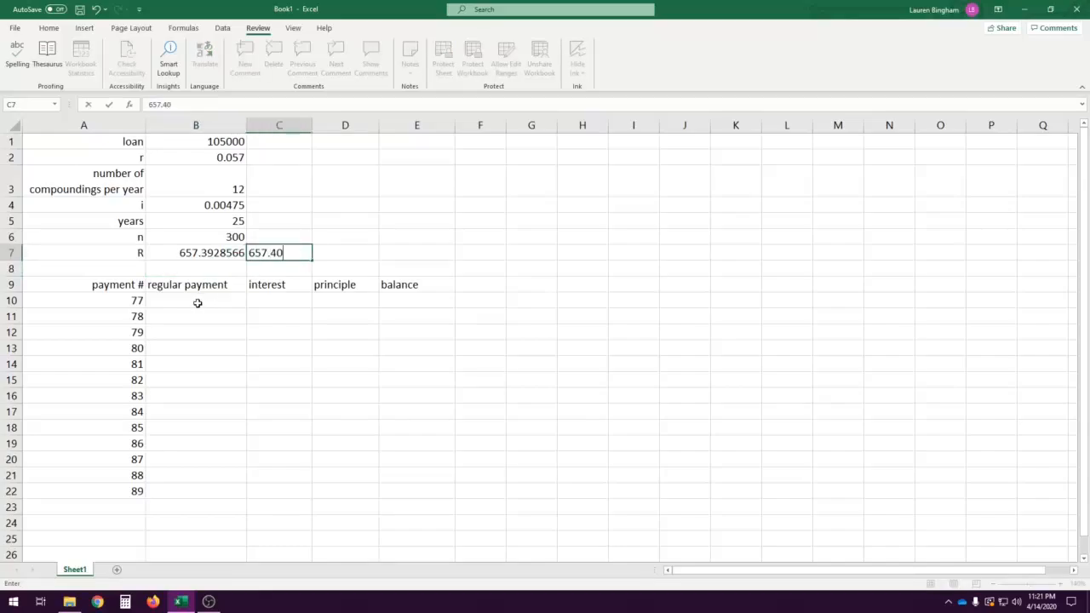
{"action": "key", "text": "Return"}
{"action": "left_click", "coordinate": [282, 253]}
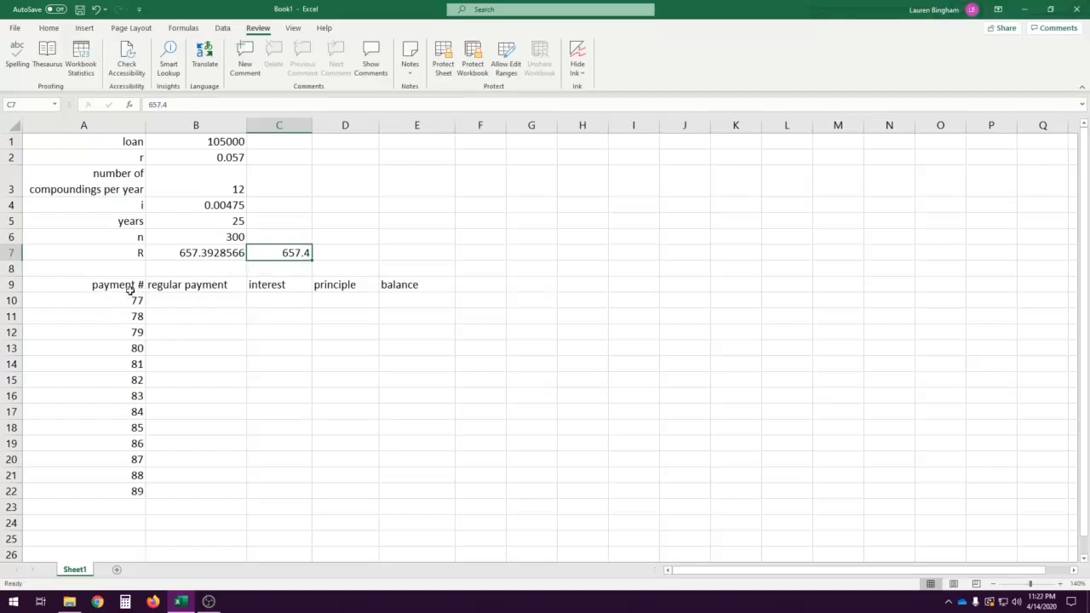
- Review the payment table's column headings in row 9 and the start of its first payment row
{"action": "left_click", "coordinate": [104, 290]}
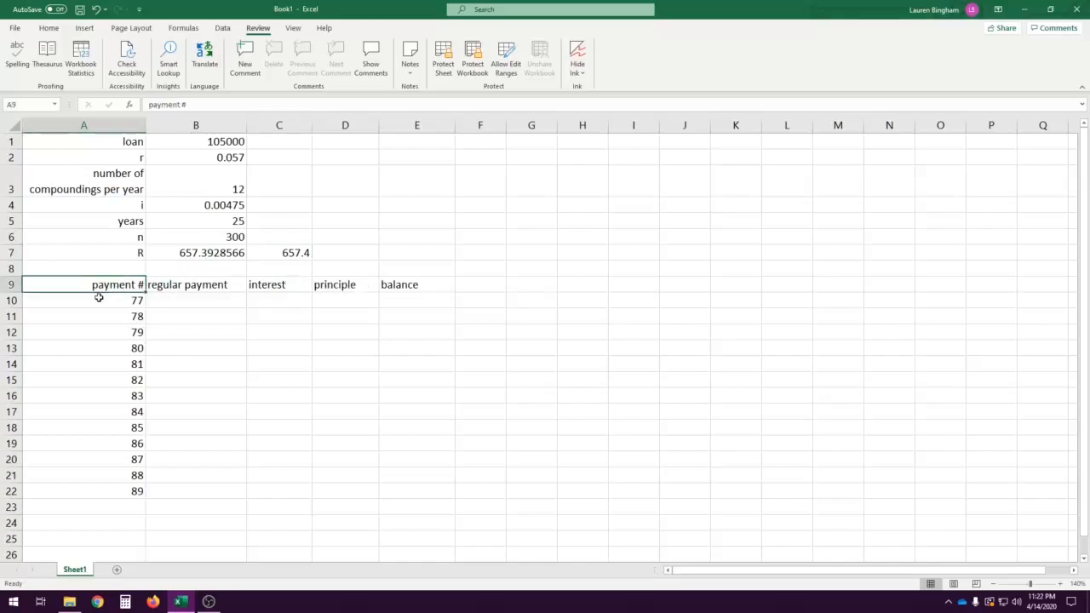
{"action": "key", "text": "Right"}
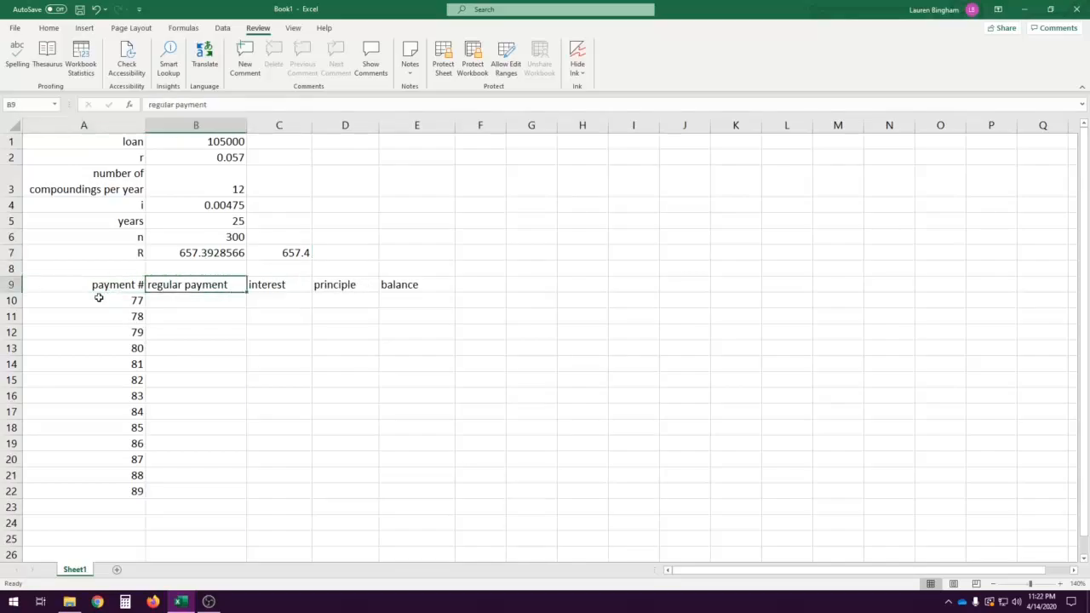
{"action": "key", "text": "Right"}
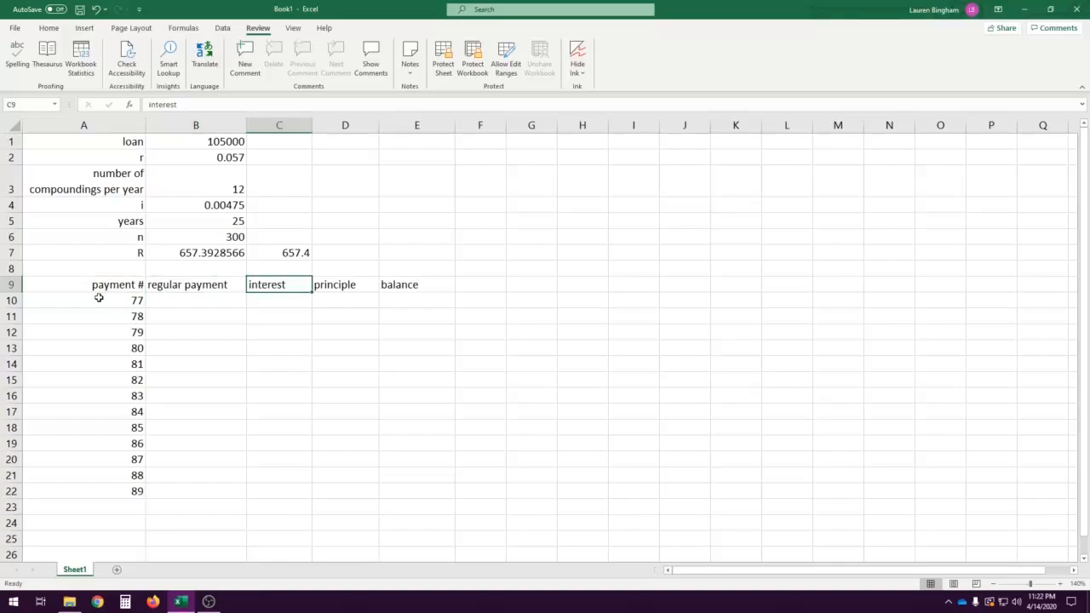
{"action": "key", "text": "Right"}
{"action": "key", "text": "Right"}
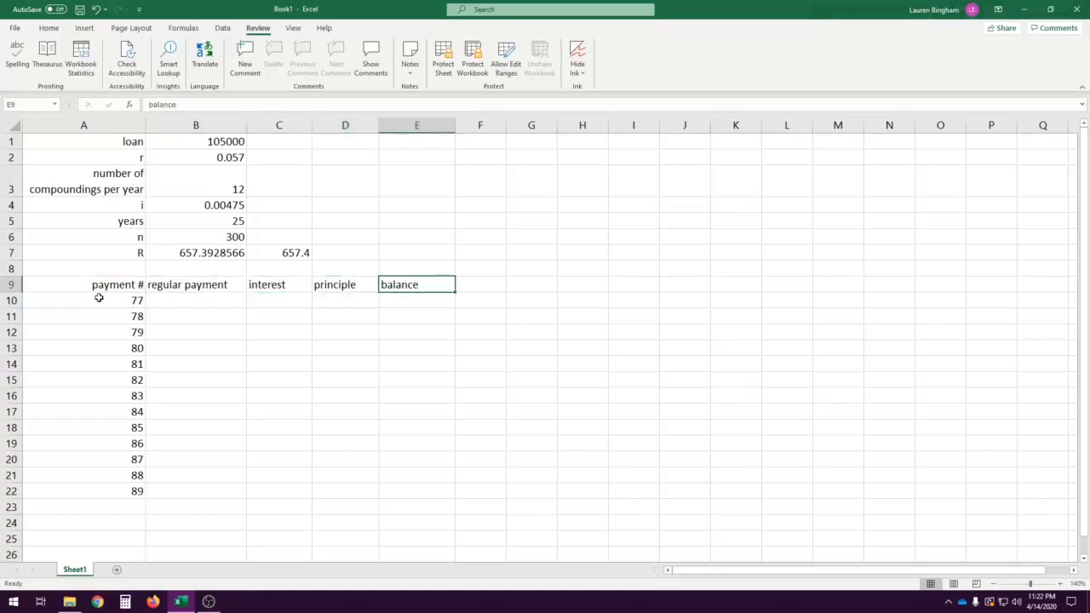
{"action": "key", "text": "Down"}
{"action": "key", "text": "Left"}
{"action": "key", "text": "Left"}
{"action": "key", "text": "Left"}
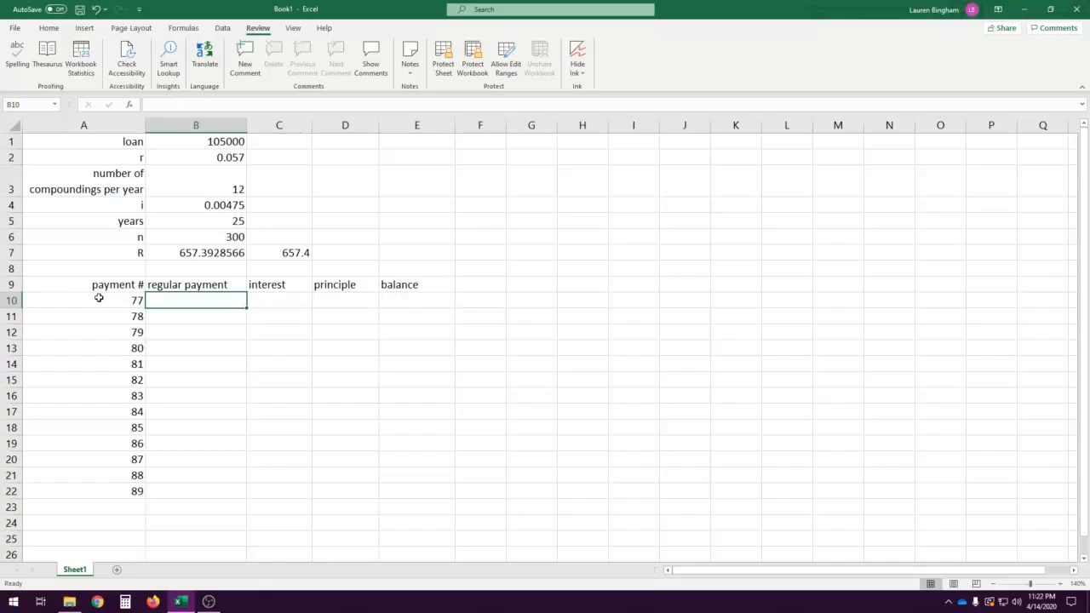
{"action": "key", "text": "Left"}
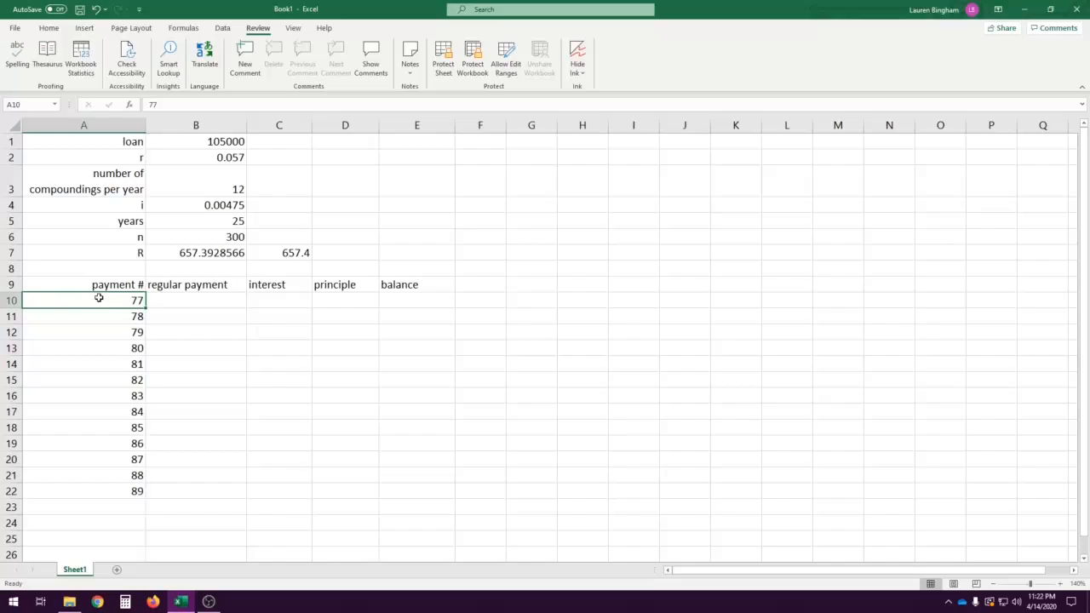
- Calculate the balance after payment 77 in E10 with the formula =B1*power(1+B4,A10)-C7*(power(1+B4,A10)-1)/B4
{"action": "key", "text": "Right"}
{"action": "key", "text": "Right"}
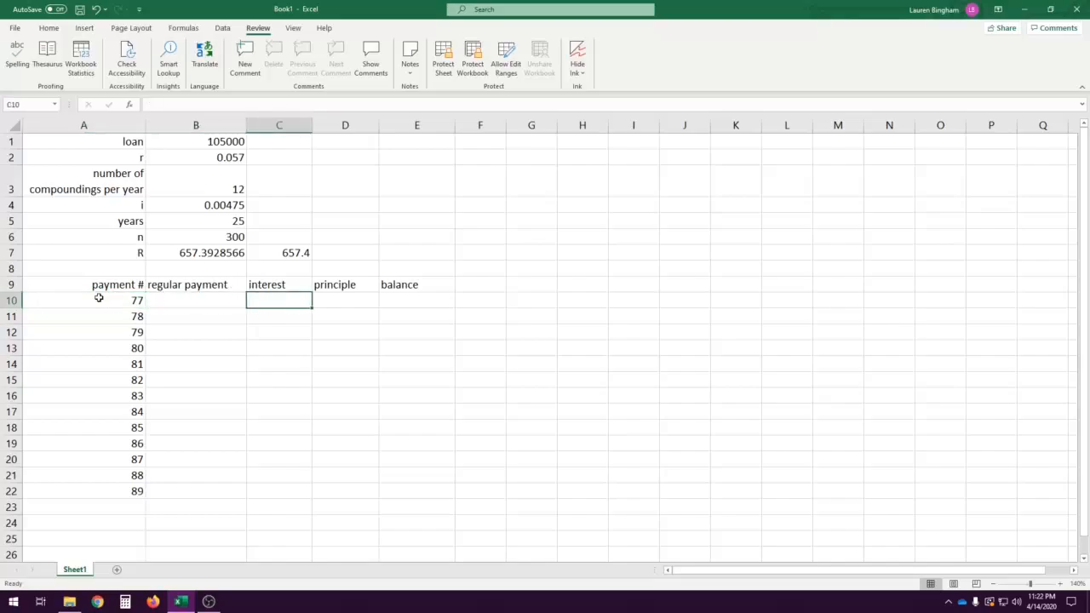
{"action": "key", "text": "Right"}
{"action": "key", "text": "Right"}
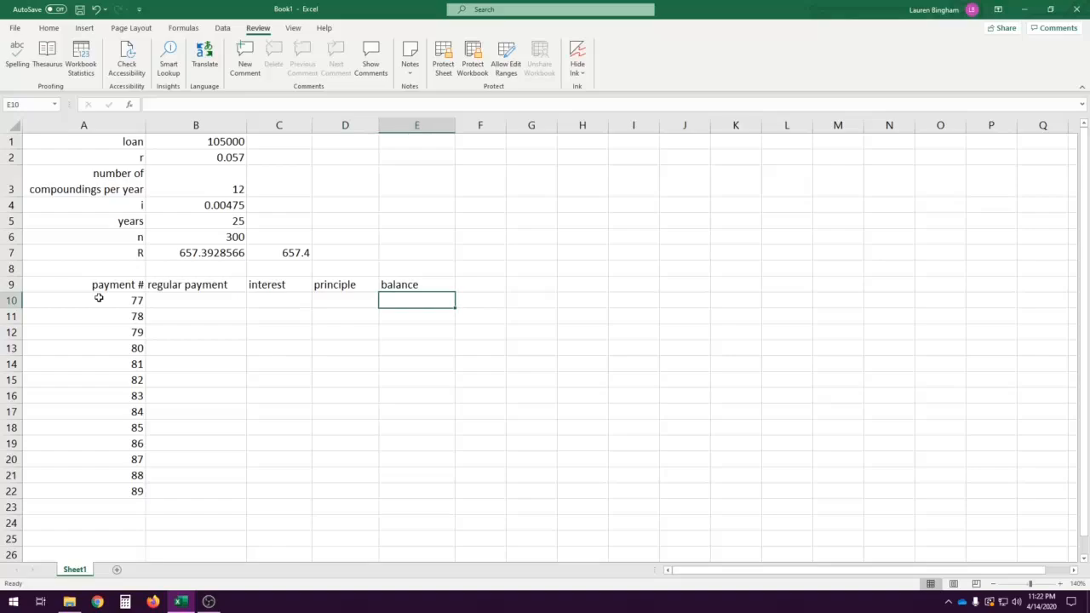
{"action": "type", "text": "="}
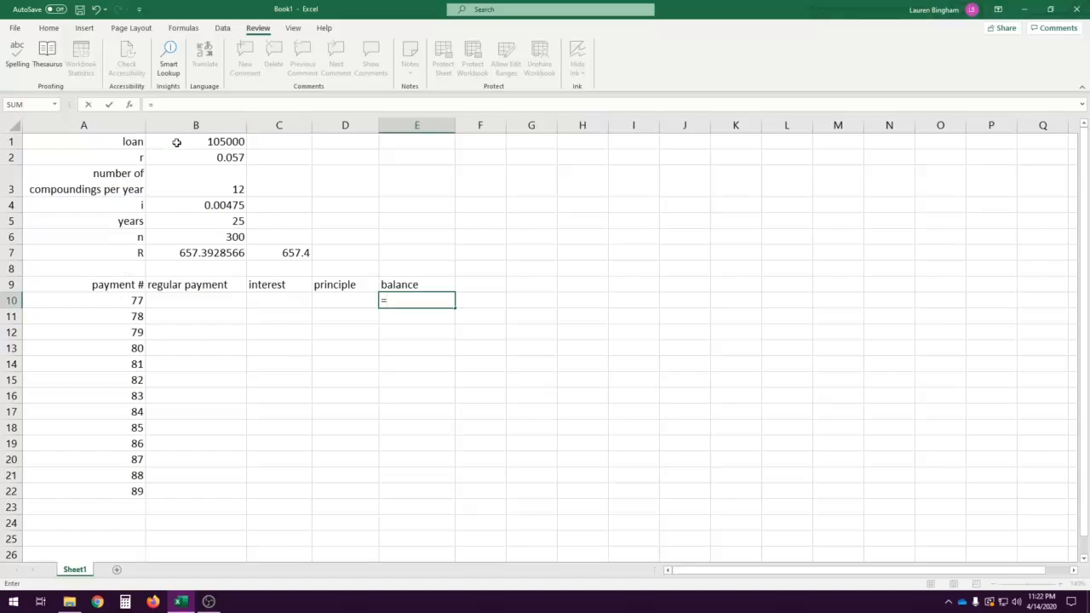
{"action": "left_click", "coordinate": [176, 142]}
{"action": "type", "text": "*"}
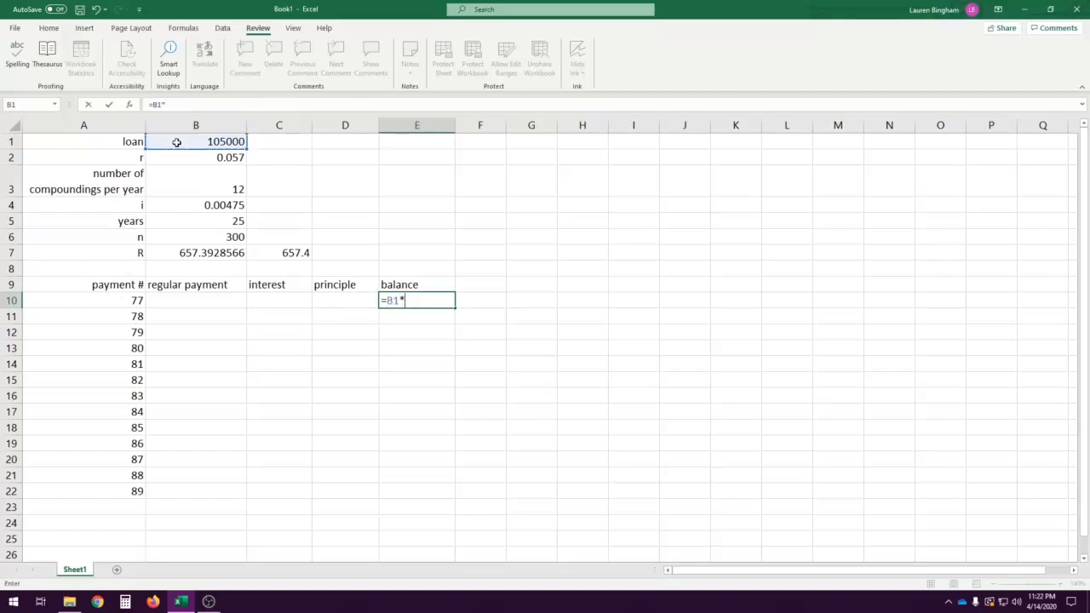
{"action": "type", "text": "power(1+"}
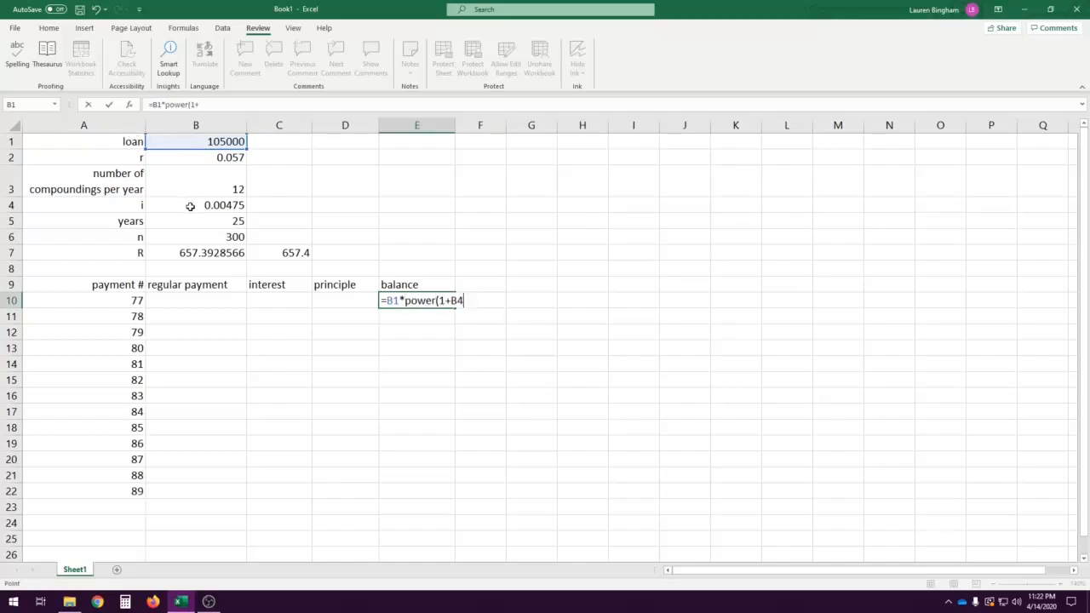
{"action": "left_click", "coordinate": [190, 206]}
{"action": "type", "text": ","}
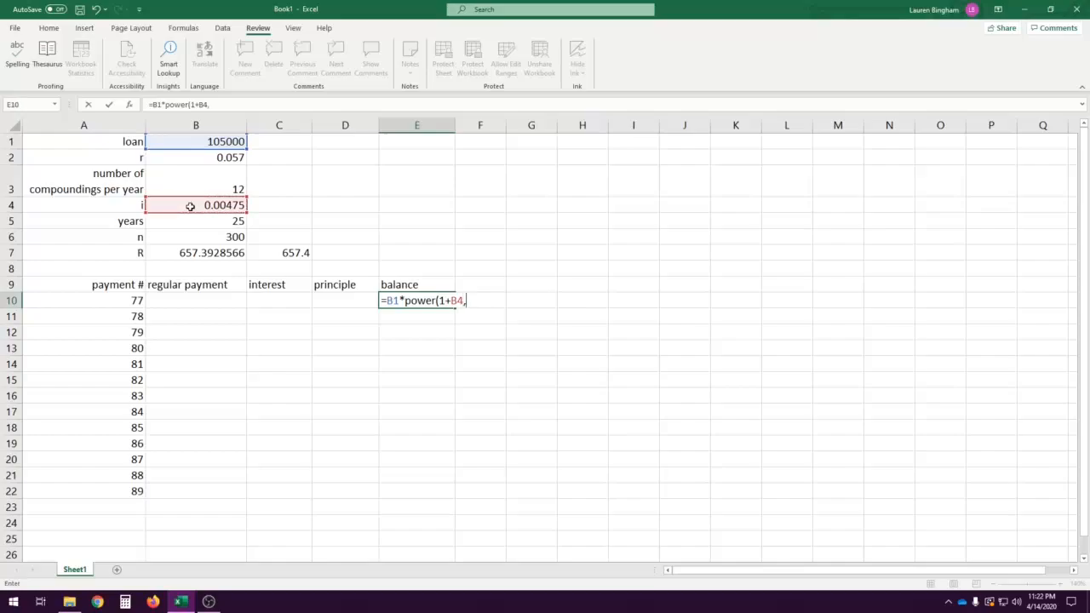
{"action": "left_click", "coordinate": [114, 301]}
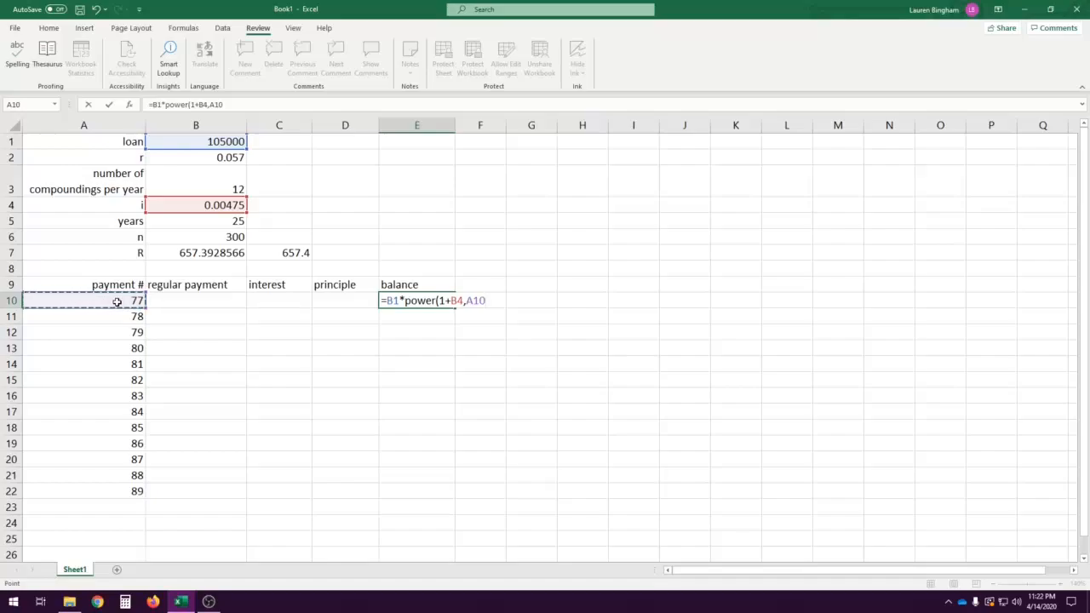
{"action": "type", "text": ")-"}
{"action": "left_click", "coordinate": [291, 252]}
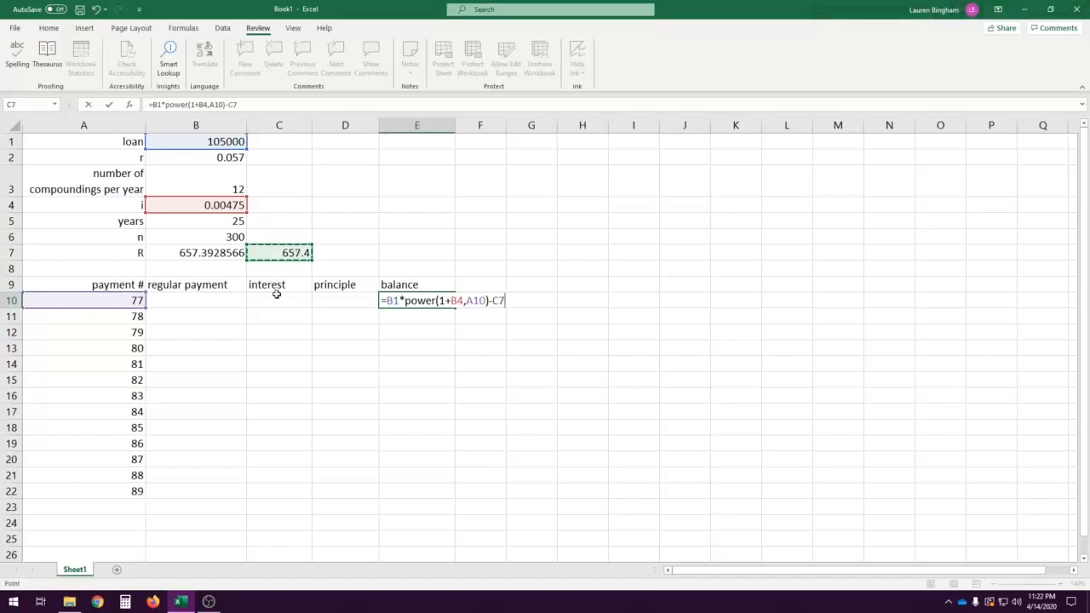
{"action": "type", "text": "*(power"}
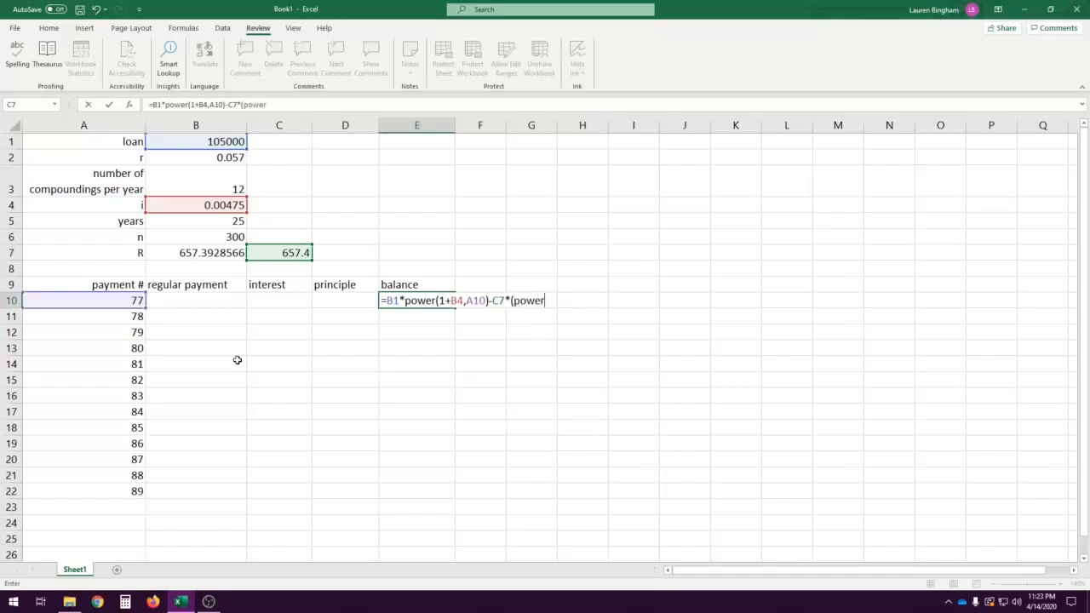
{"action": "type", "text": "(1+"}
{"action": "left_click", "coordinate": [200, 207]}
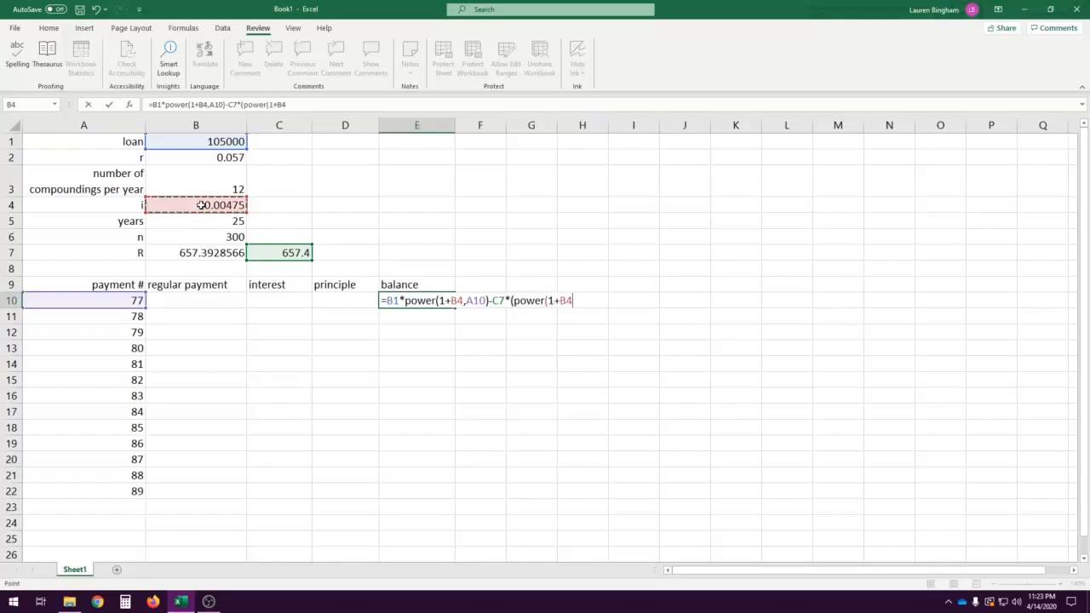
{"action": "type", "text": ","}
{"action": "left_click", "coordinate": [99, 302]}
{"action": "type", "text": ")"}
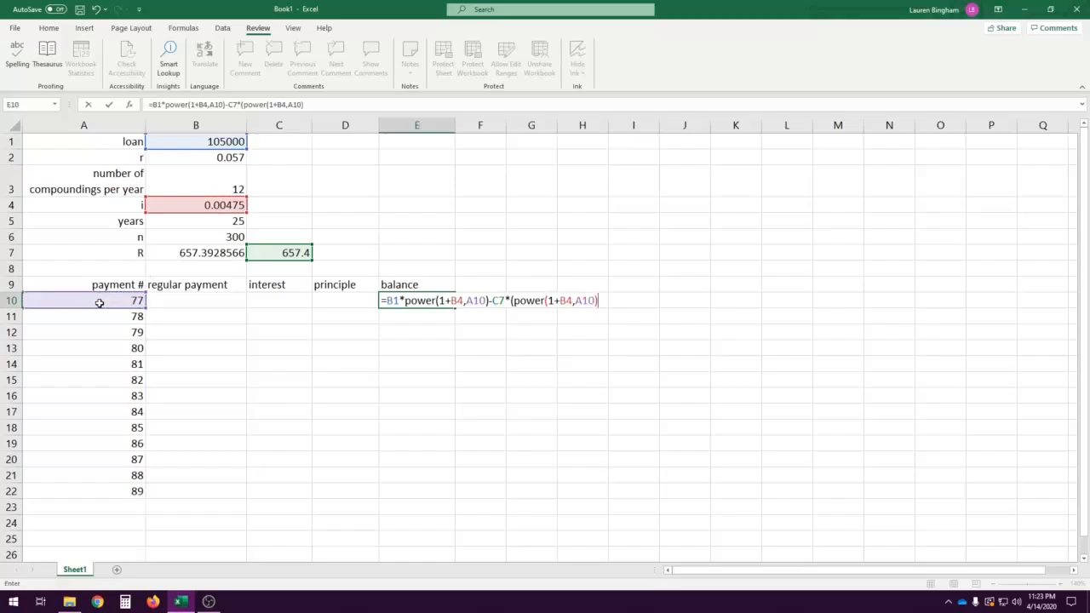
{"action": "type", "text": "-1)/"}
{"action": "left_click", "coordinate": [170, 204]}
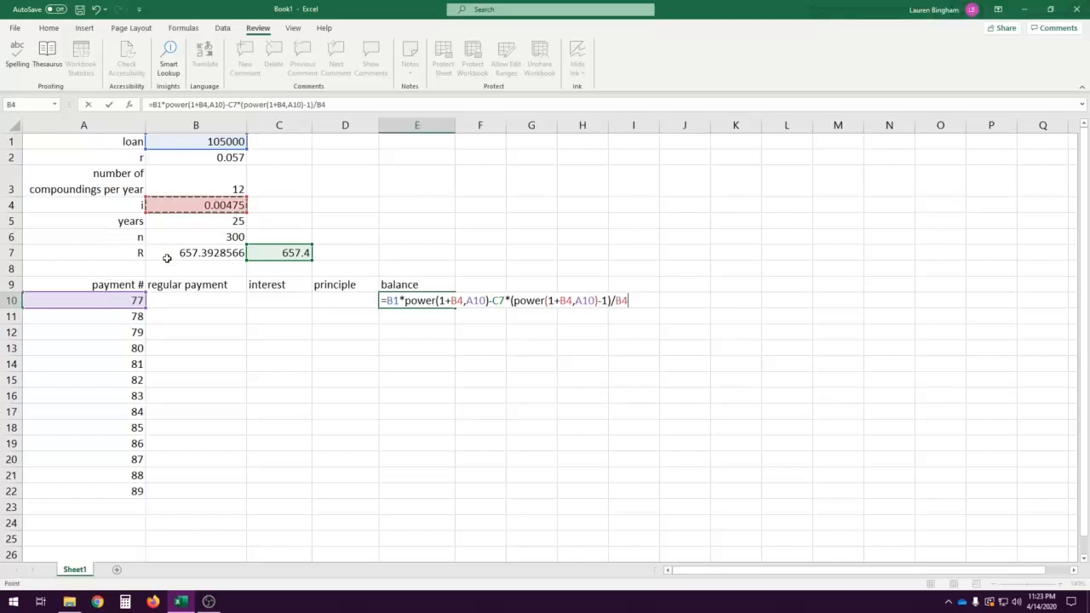
{"action": "key", "text": "Return"}
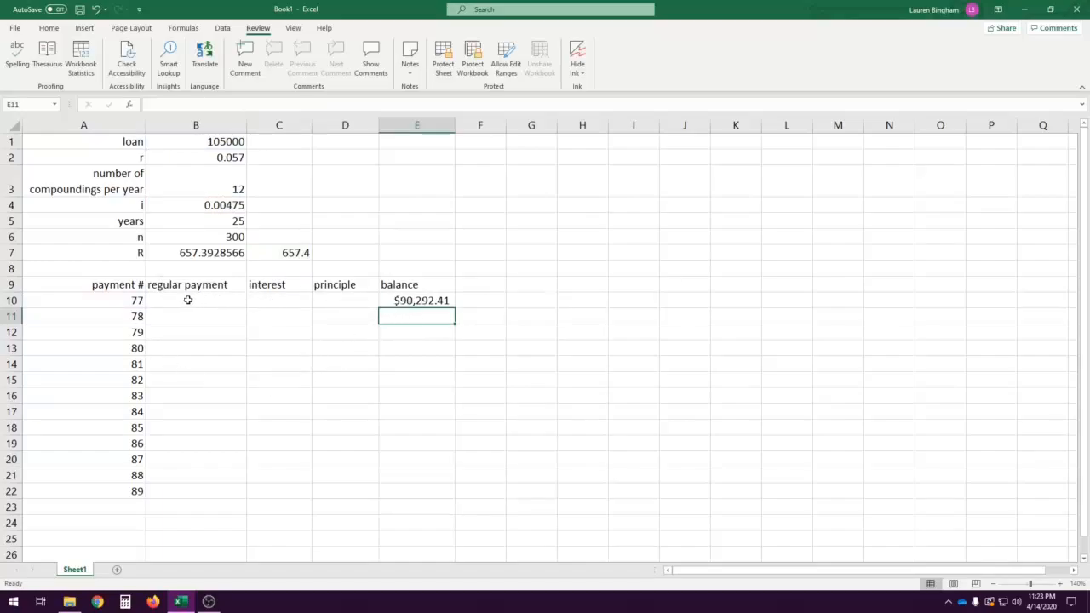
- Format the table cells B10:E22 as currency and enter =C7 as the regular payment for payment 78 in B11
{"action": "mouse_move", "coordinate": [207, 301]}
{"action": "left_mouse_down"}
{"action": "mouse_move", "coordinate": [348, 314]}
{"action": "mouse_move", "coordinate": [404, 414]}
{"action": "mouse_move", "coordinate": [412, 486]}
{"action": "left_mouse_up"}
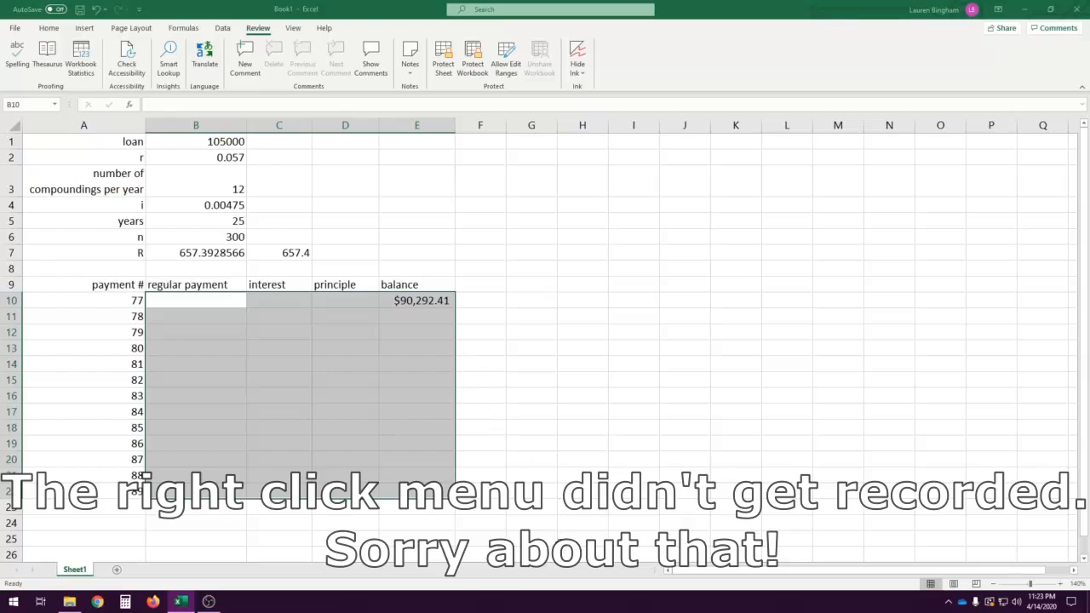
{"action": "left_click", "coordinate": [452, 431]}
{"action": "left_click", "coordinate": [214, 313]}
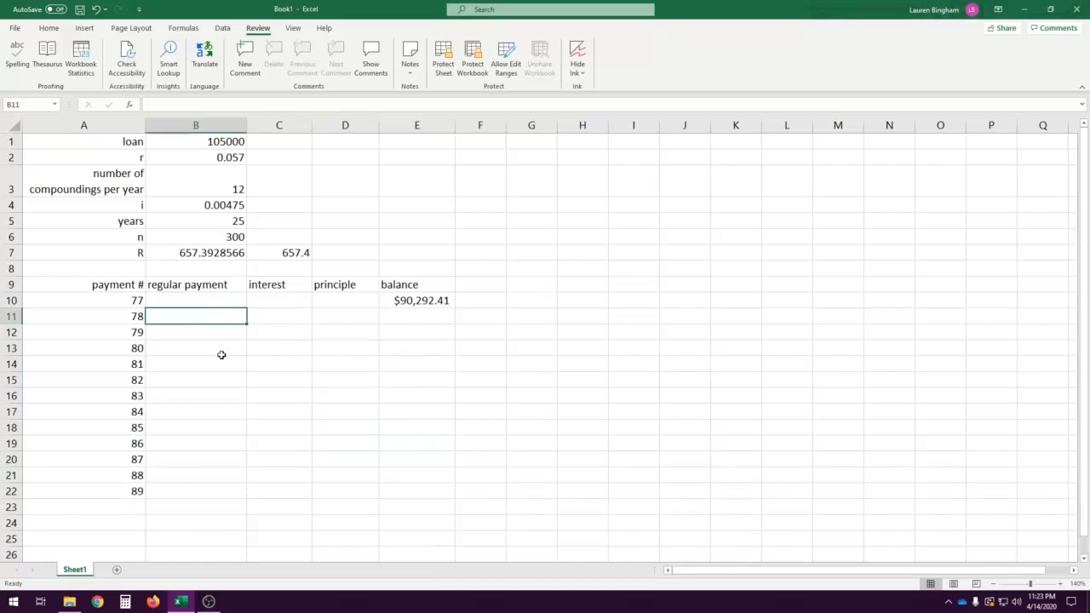
{"action": "type", "text": "="}
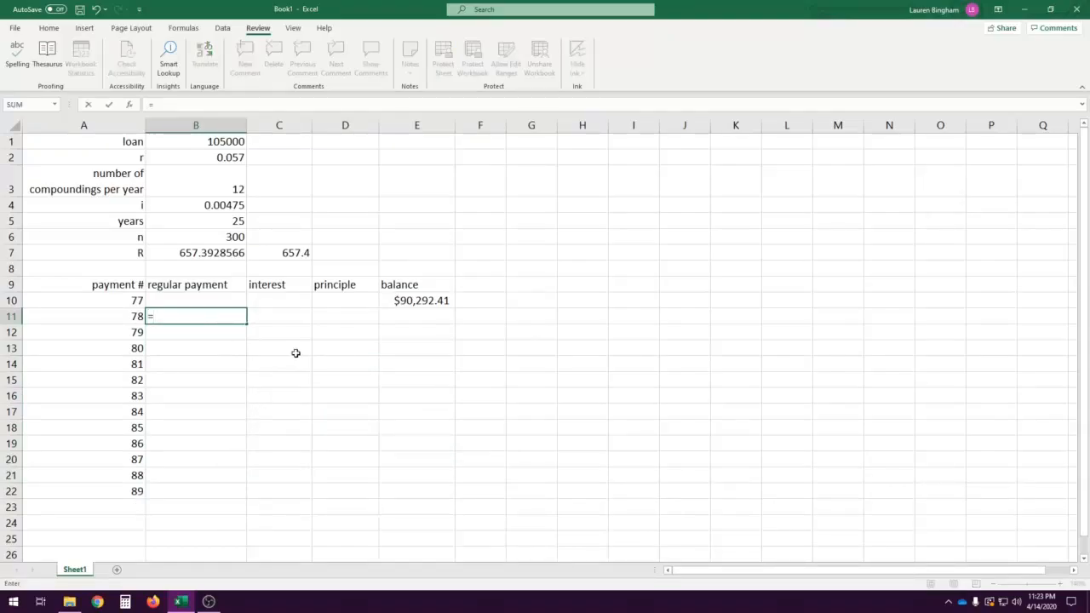
{"action": "left_click", "coordinate": [271, 252]}
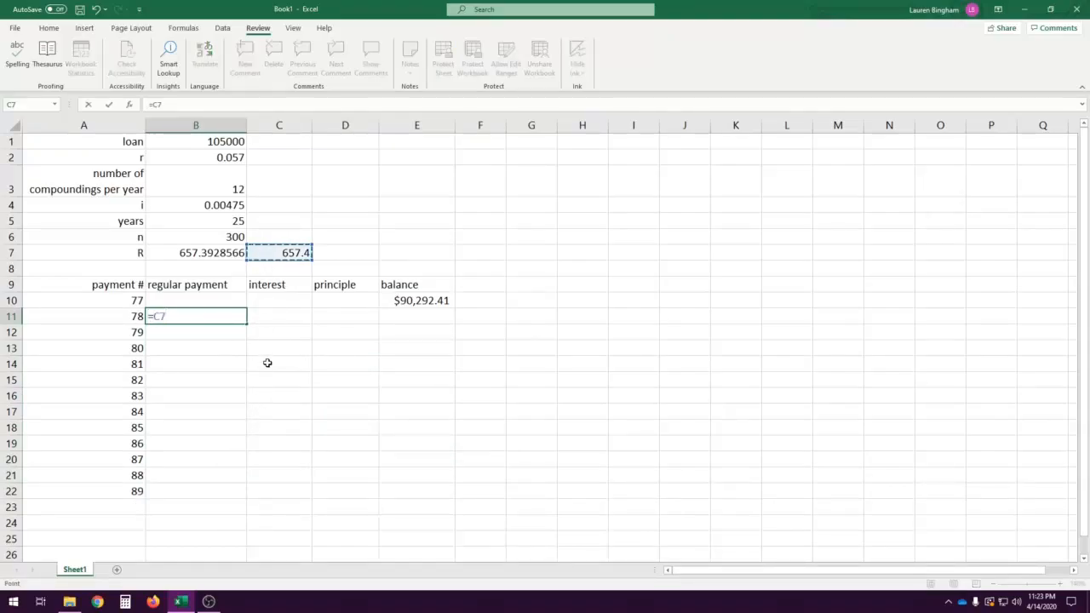
{"action": "key", "text": "Return"}
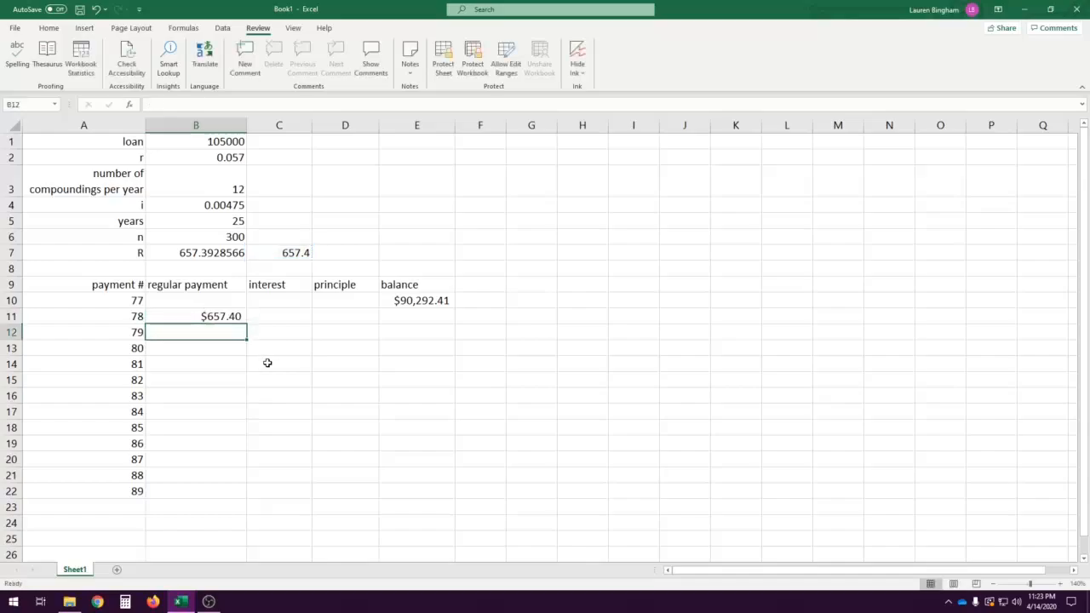
- Try to fill the relative formula from B11 down to B22 and inspect the reference copied into B12
{"action": "left_click", "coordinate": [223, 320]}
{"action": "left_click_drag", "start_coordinate": [247, 336], "coordinate": [243, 500]}
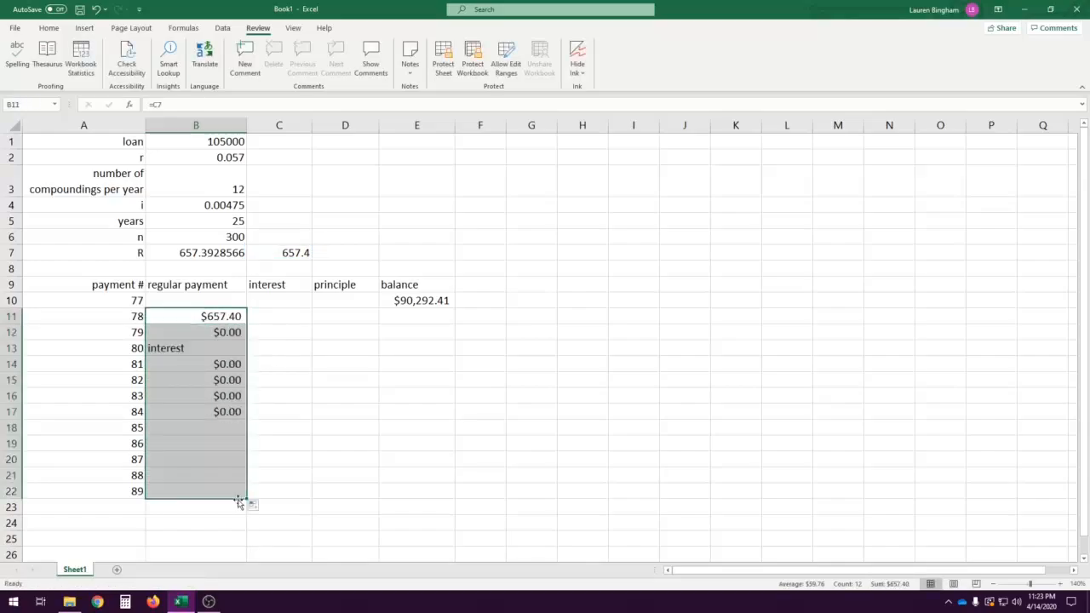
{"action": "left_click", "coordinate": [210, 336]}
{"action": "left_click", "coordinate": [215, 317]}
{"action": "left_click", "coordinate": [216, 335]}
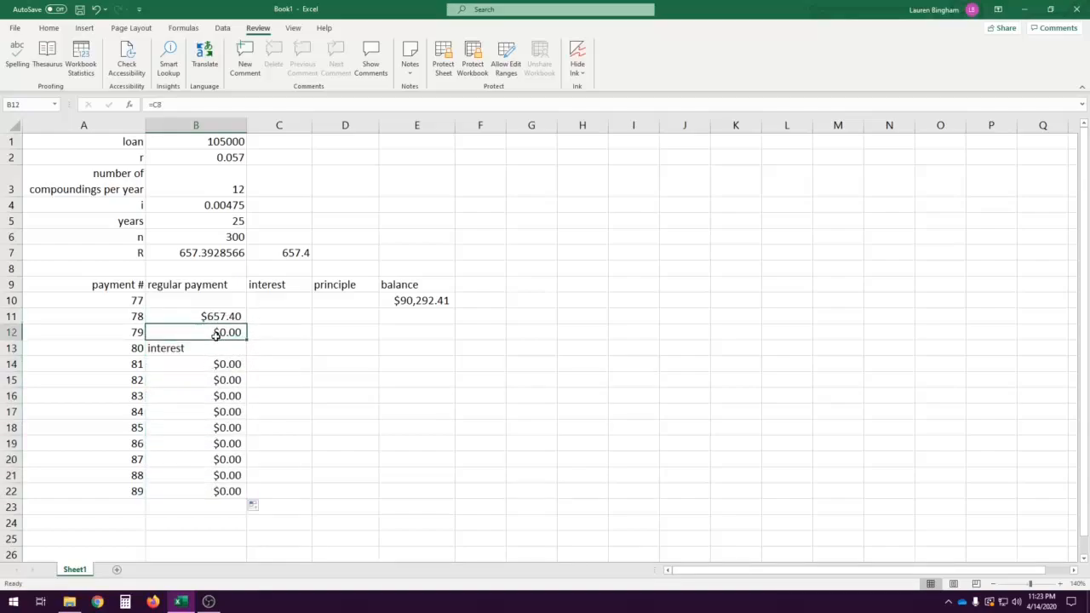
{"action": "left_click", "coordinate": [166, 104]}
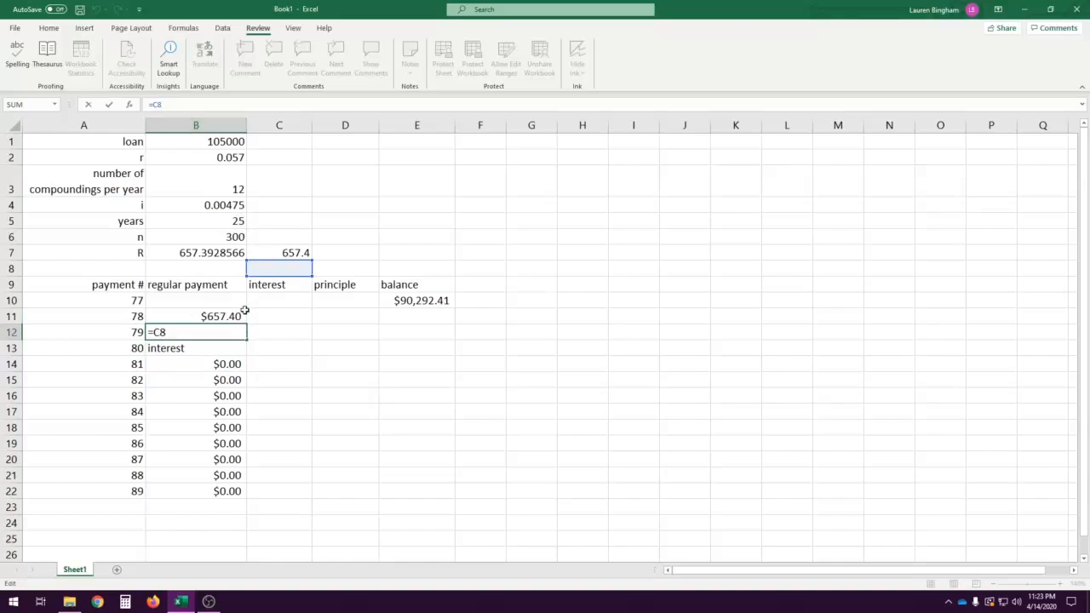
- Change the B11 formula to the absolute reference =$C$7 and fill it down the regular payment column to B22
{"action": "left_click", "coordinate": [214, 316]}
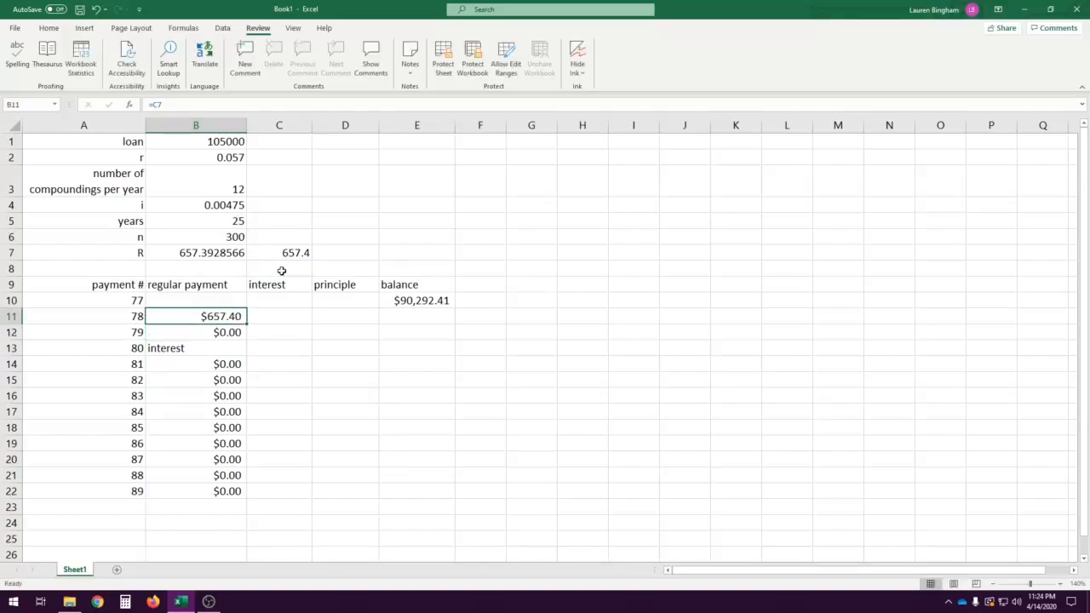
{"action": "left_click", "coordinate": [154, 104]}
{"action": "key", "text": "Left"}
{"action": "key", "text": "Left"}
{"action": "type", "text": "$"}
{"action": "key", "text": "Right"}
{"action": "type", "text": "$"}
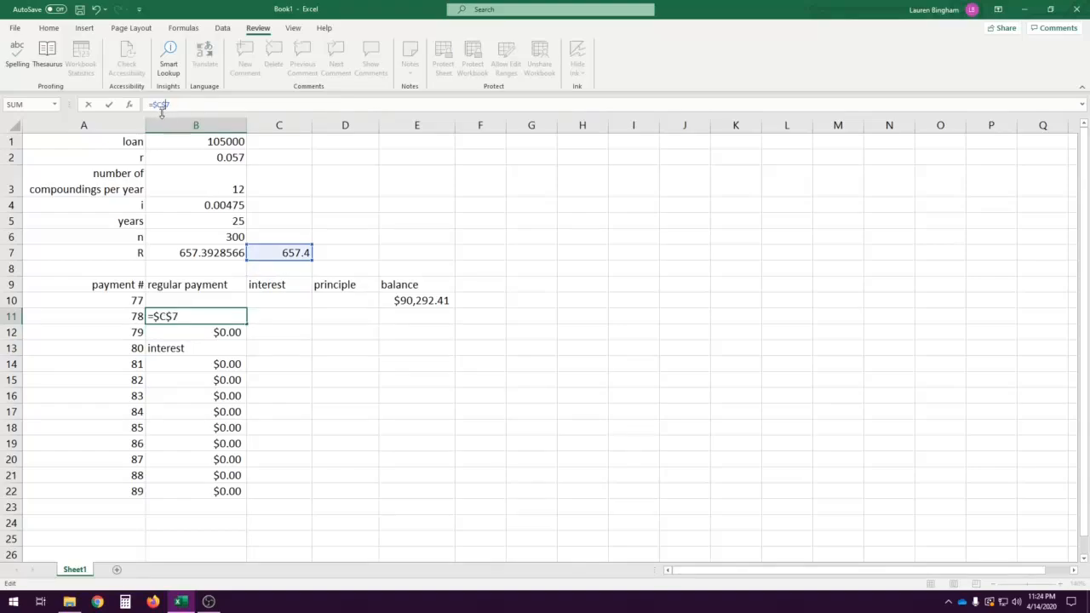
{"action": "key", "text": "Return"}
{"action": "left_click", "coordinate": [217, 319]}
{"action": "double_click", "coordinate": [246, 324]}
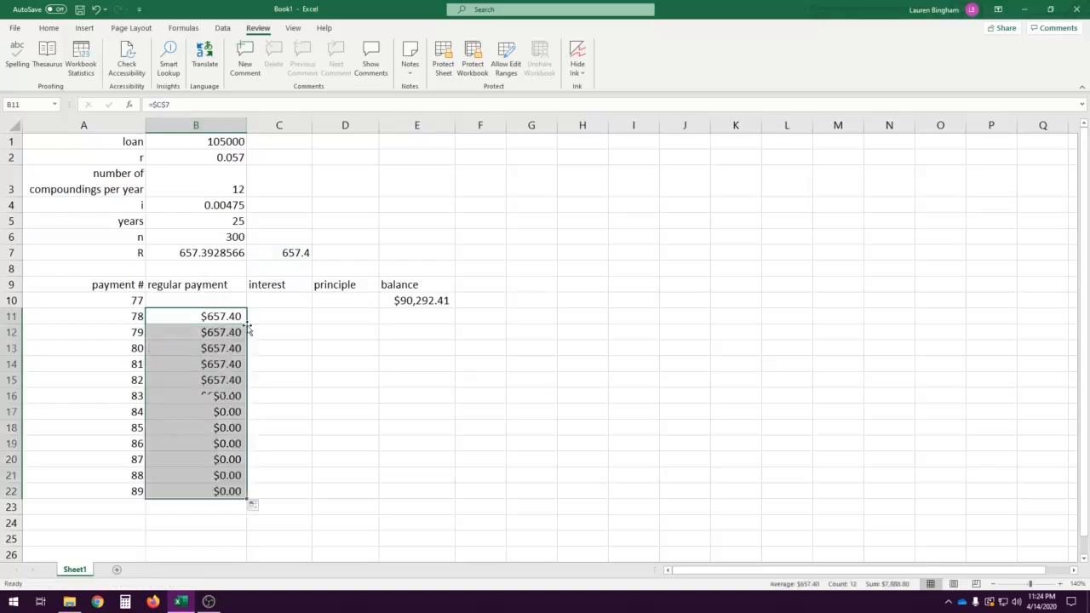
{"action": "left_click", "coordinate": [243, 397]}
{"action": "left_click", "coordinate": [228, 316]}
- Calculate the interest for payment 78 in C11 with the formula =E10*$B$4, keeping the rate reference absolute
{"action": "left_click", "coordinate": [274, 315]}
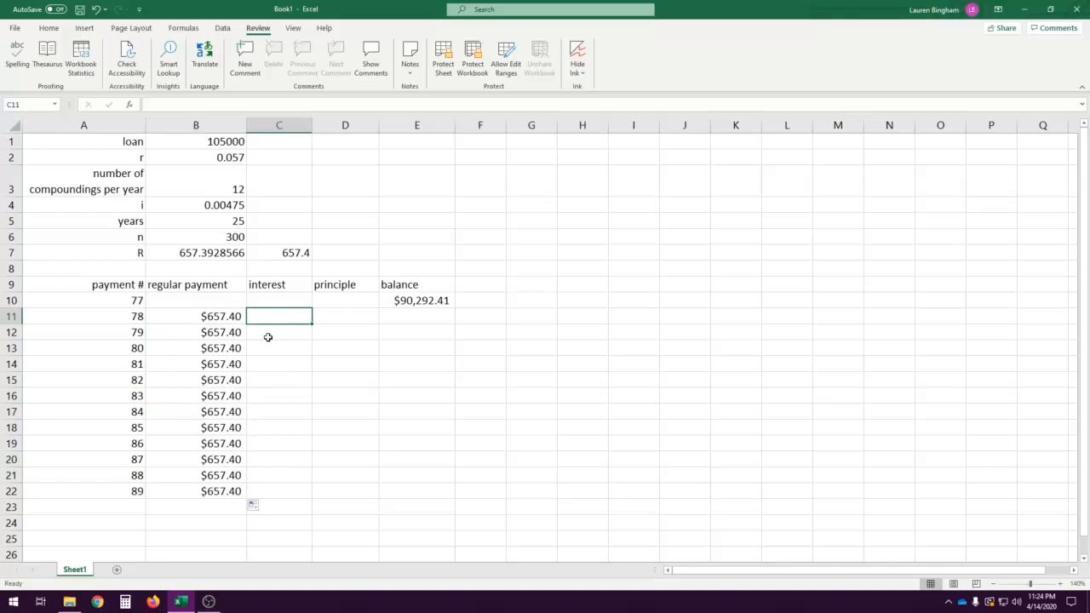
{"action": "type", "text": "="}
{"action": "left_click", "coordinate": [415, 302]}
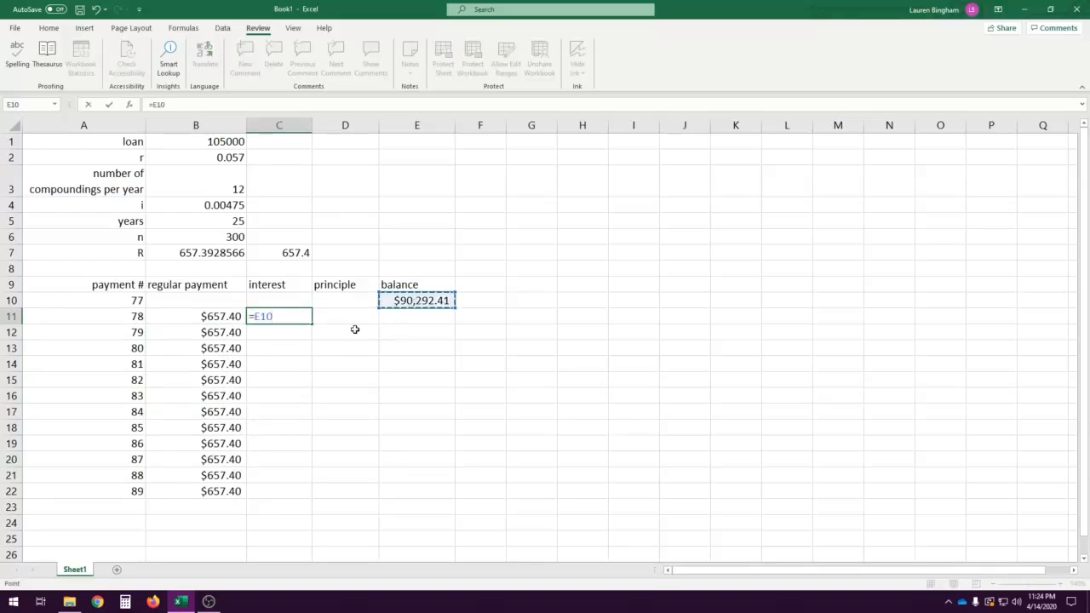
{"action": "type", "text": "*"}
{"action": "left_click", "coordinate": [205, 207]}
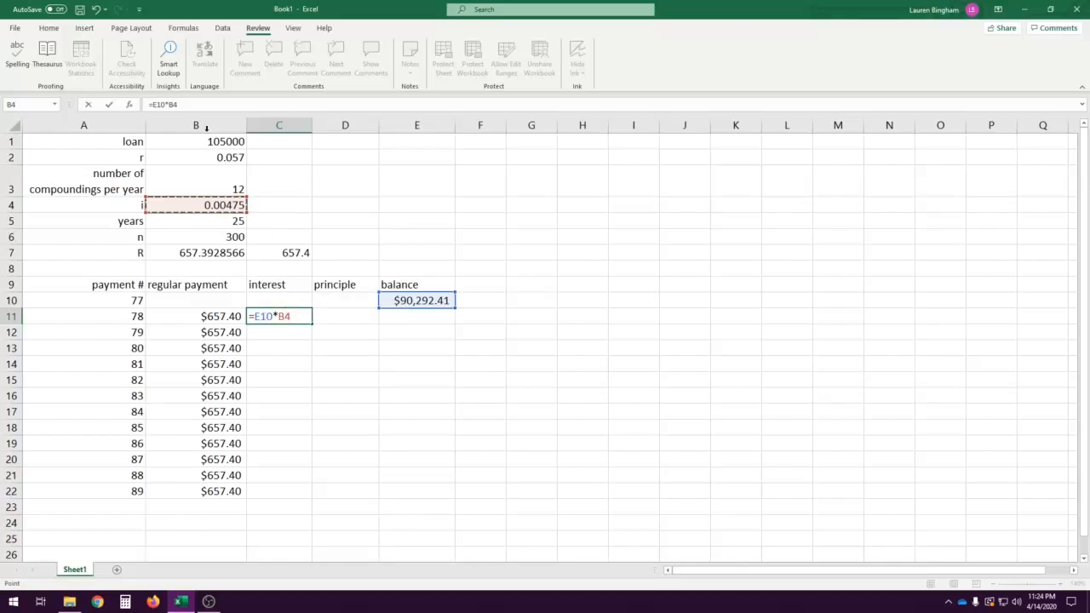
{"action": "left_click", "coordinate": [168, 104]}
{"action": "type", "text": "$"}
{"action": "key", "text": "Right"}
{"action": "type", "text": "$"}
{"action": "key", "text": "Return"}
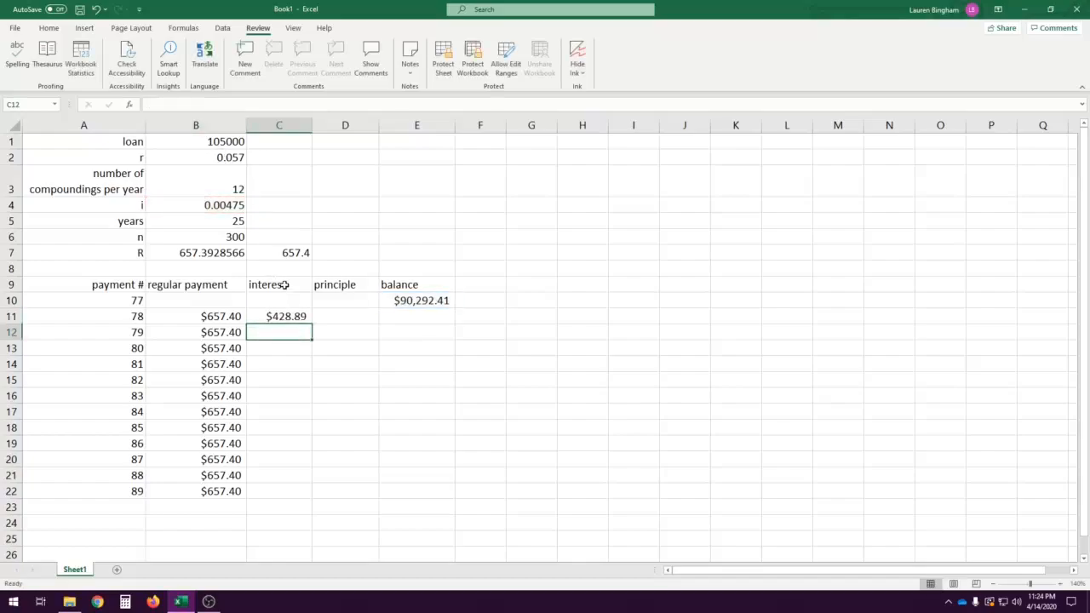
{"action": "left_click", "coordinate": [300, 315]}
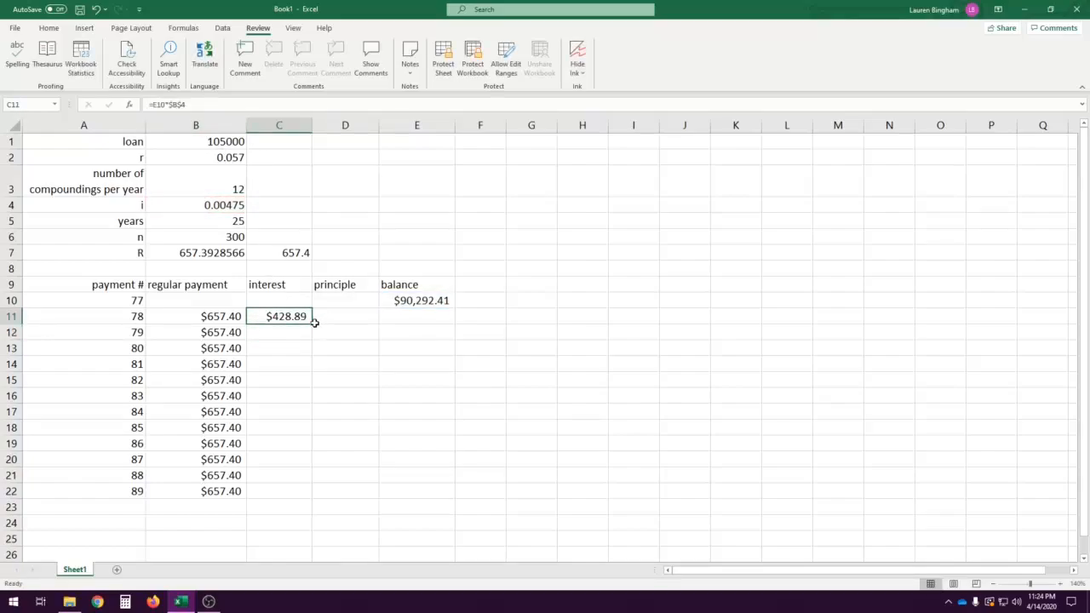
- Calculate the principal portion of payment 78 in D11 with the formula =B11-C11
{"action": "left_click", "coordinate": [364, 319]}
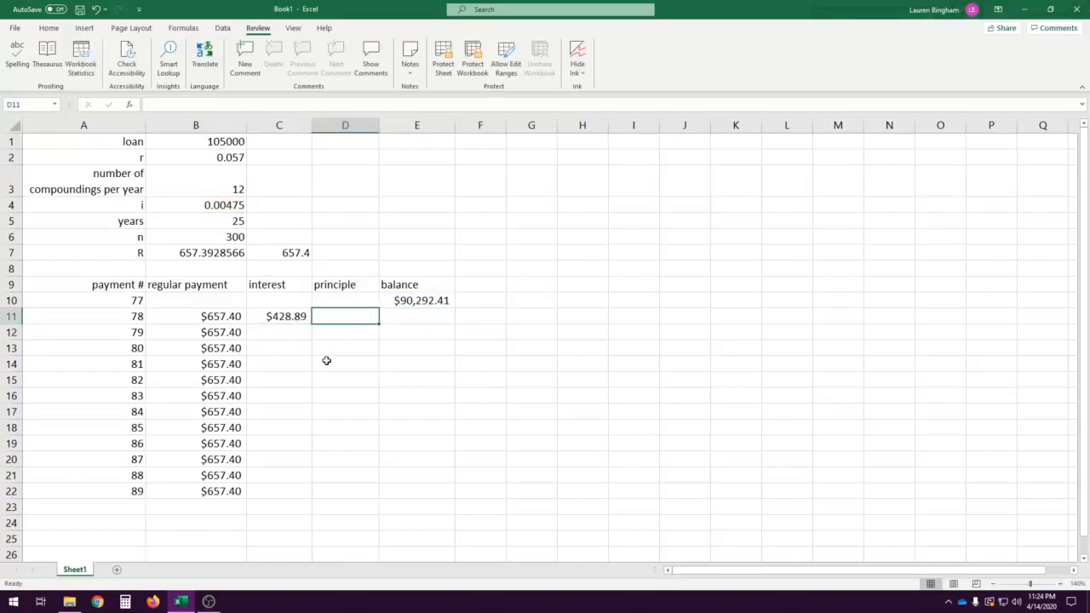
{"action": "type", "text": "="}
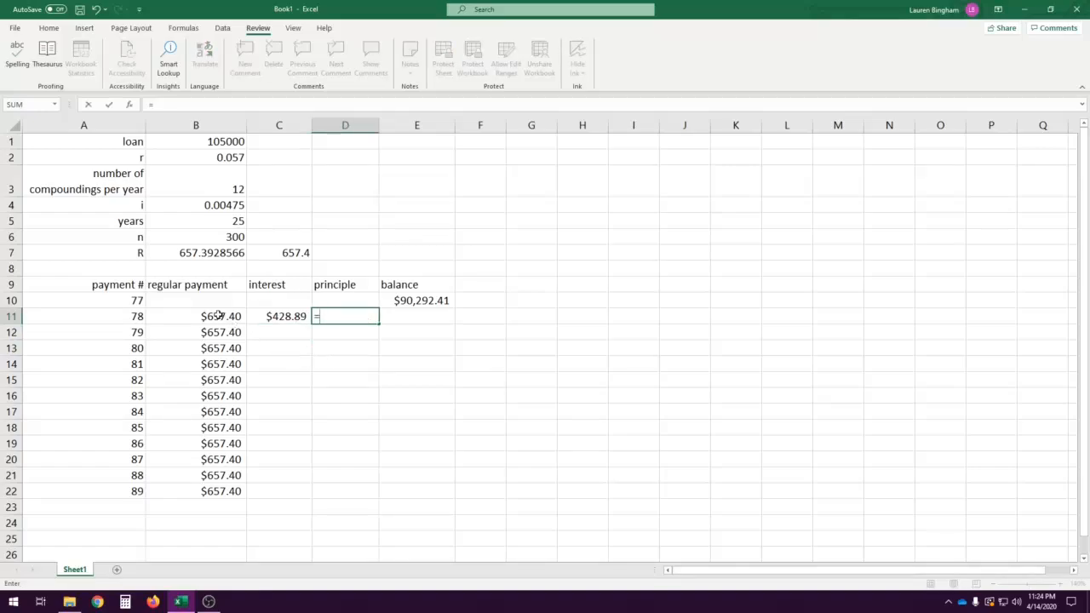
{"action": "left_click", "coordinate": [219, 316]}
{"action": "type", "text": "-"}
{"action": "left_click", "coordinate": [285, 317]}
{"action": "key", "text": "Return"}
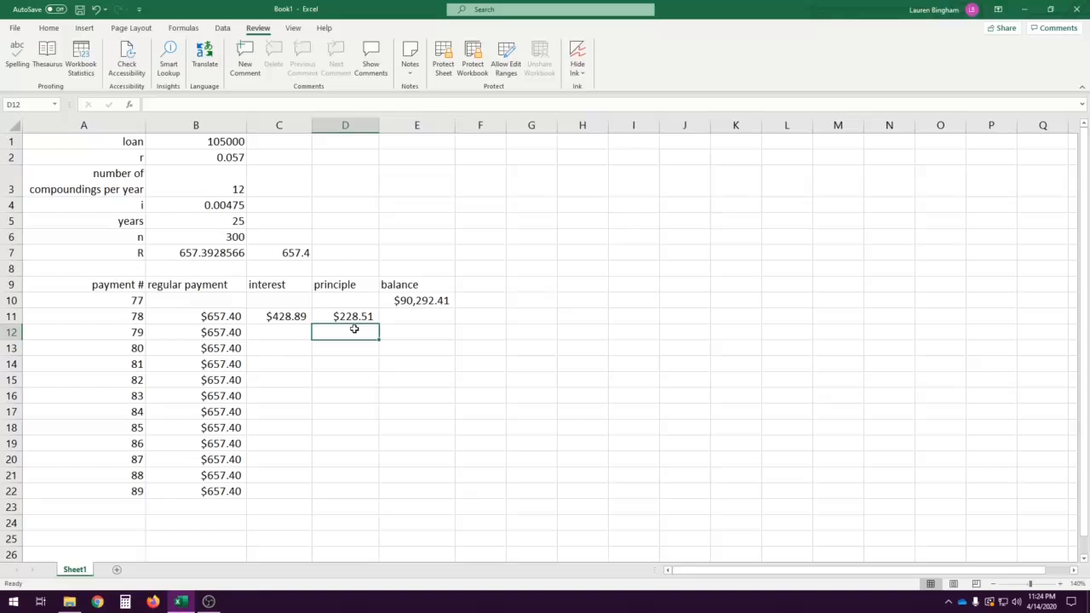
- Calculate the balance after payment 78 in E11 with the formula =E10-D11
{"action": "key", "text": "Up"}
{"action": "key", "text": "Right"}
{"action": "type", "text": "="}
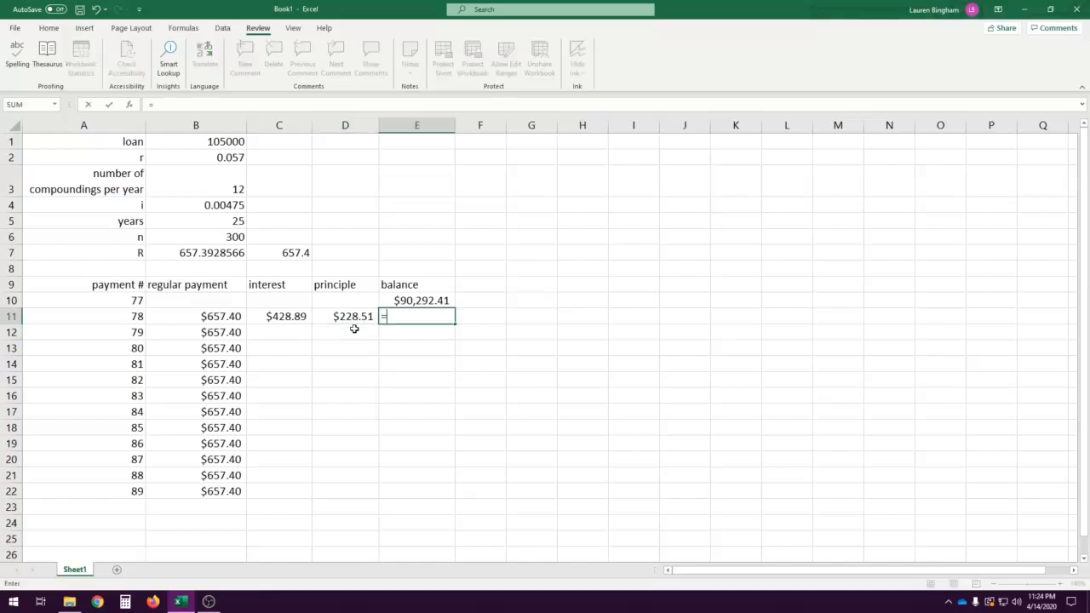
{"action": "left_click", "coordinate": [421, 299]}
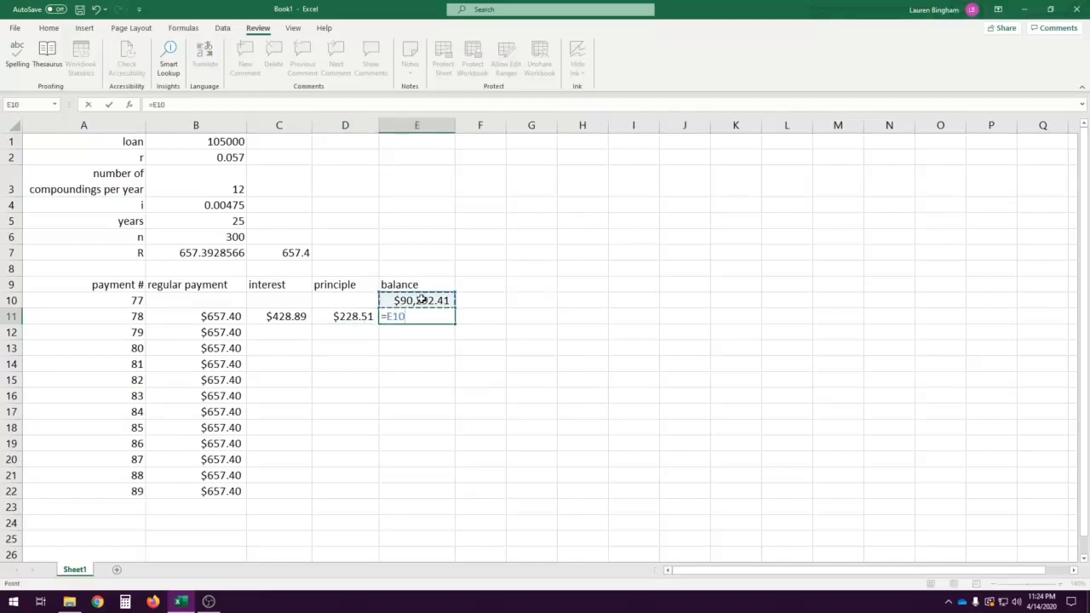
{"action": "type", "text": "-"}
{"action": "left_click", "coordinate": [361, 315]}
{"action": "key", "text": "Return"}
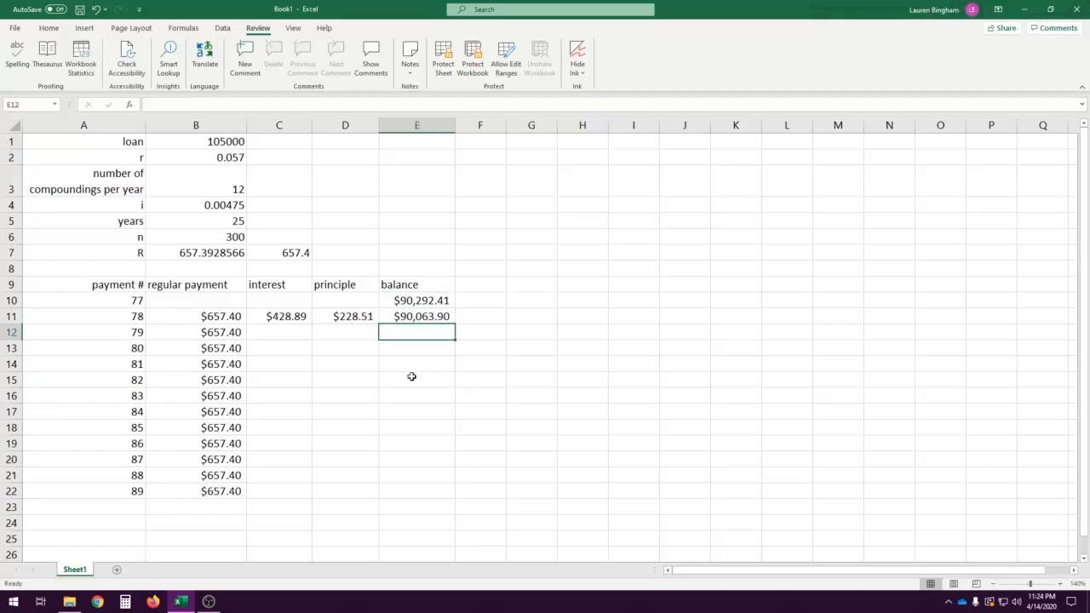
- Fill the interest, principal and balance formulas in C11:E11 down to row 22 for payments 79 to 89
{"action": "left_click_drag", "start_coordinate": [267, 318], "coordinate": [454, 499]}
{"action": "left_click", "coordinate": [443, 349]}
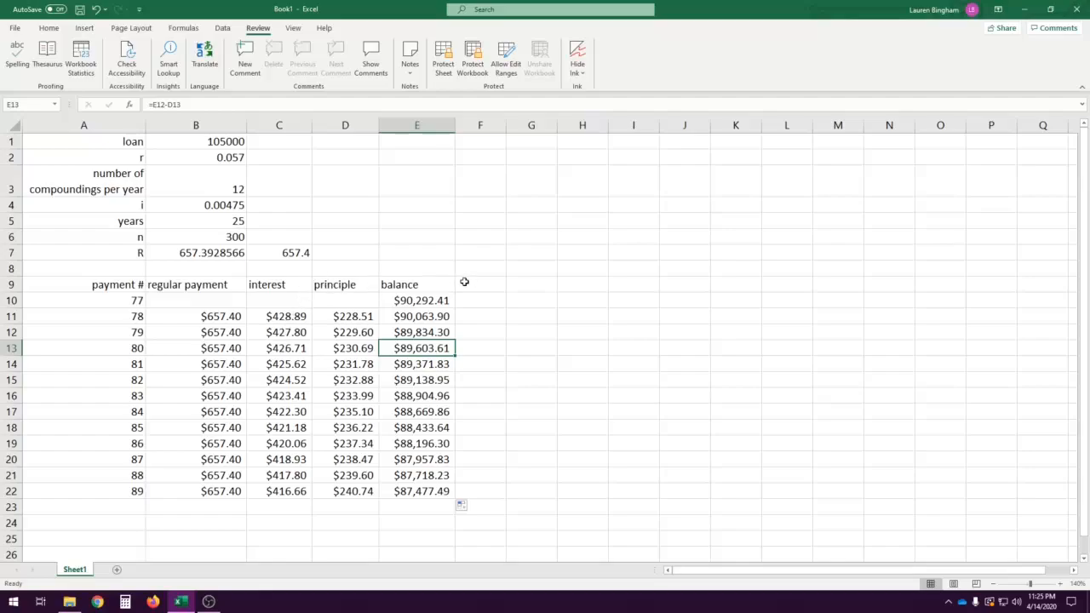
{"action": "left_click", "coordinate": [373, 256]}
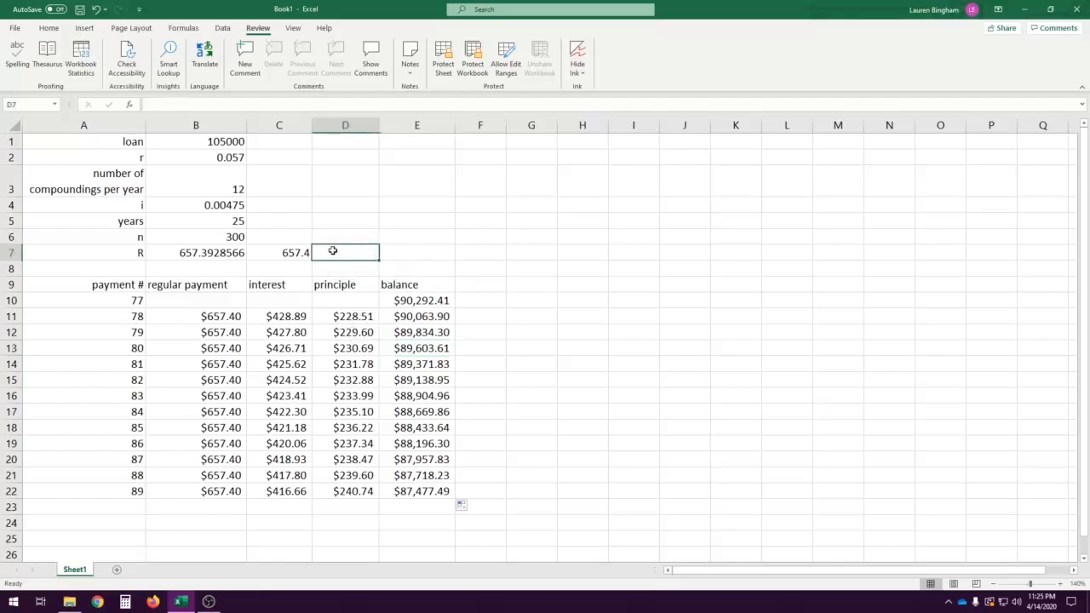